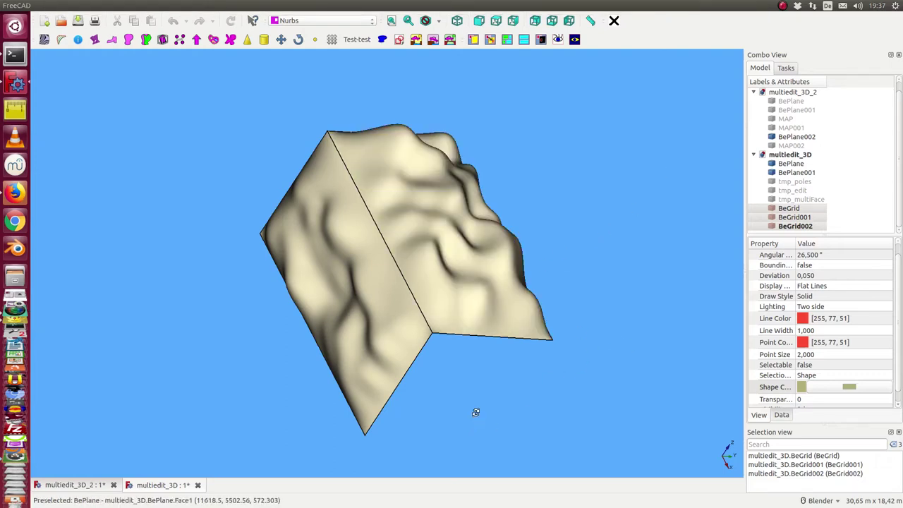
Step: Orbit the model and select BePlane, BePlane001 and tmp_multiFace to see which faces they are
{"action": "middle_click_drag", "start_coordinate": [476, 413], "coordinate": [528, 406]}
{"action": "middle_click_drag", "start_coordinate": [228, 376], "coordinate": [217, 351]}
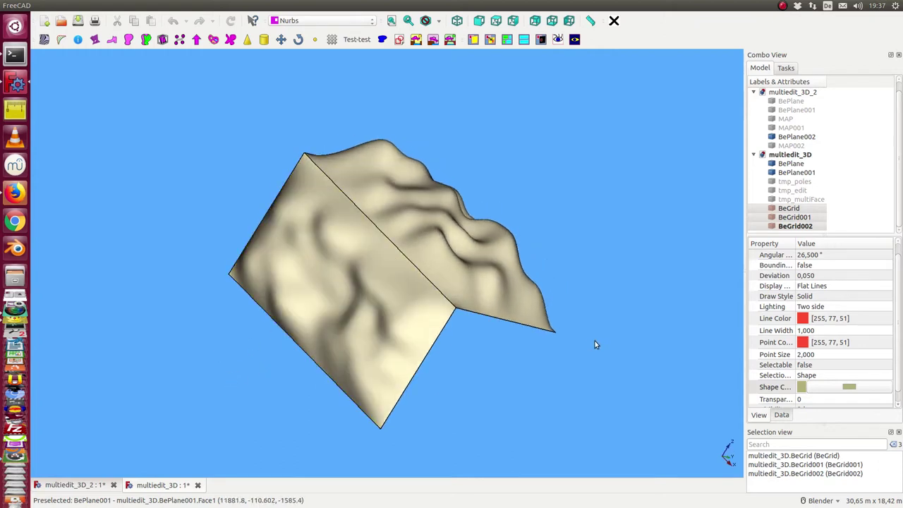
{"action": "left_click", "coordinate": [793, 164]}
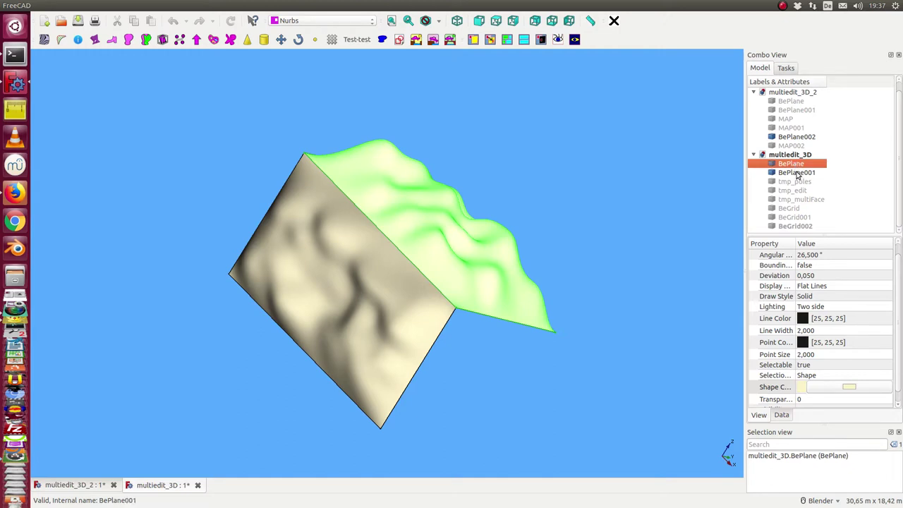
{"action": "left_click", "coordinate": [797, 173]}
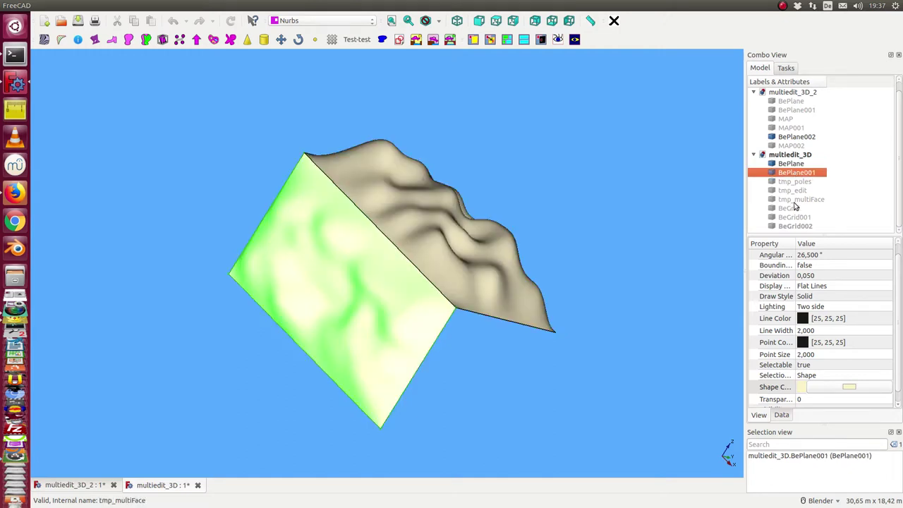
{"action": "left_click", "coordinate": [794, 201]}
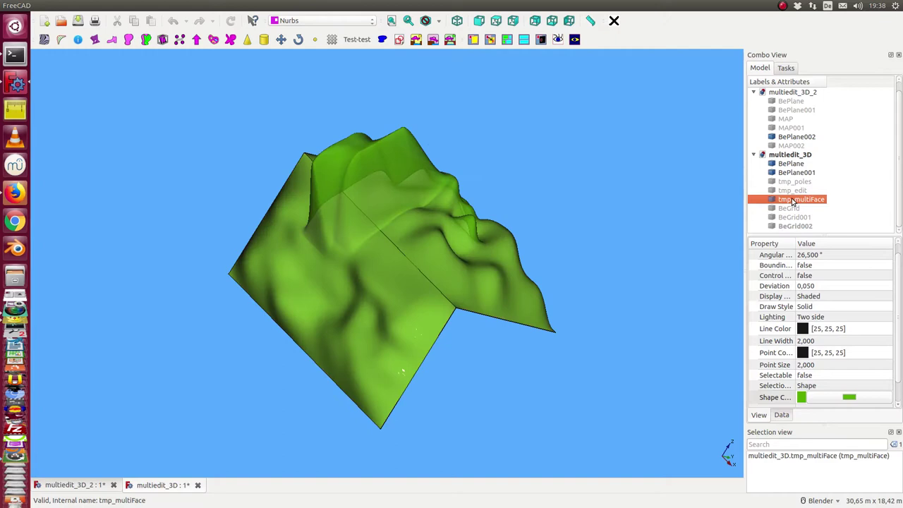
Step: Tilt the view down over the green surface, then switch to the multiedit_3D_2 document
{"action": "middle_click_drag", "start_coordinate": [601, 225], "coordinate": [399, 133]}
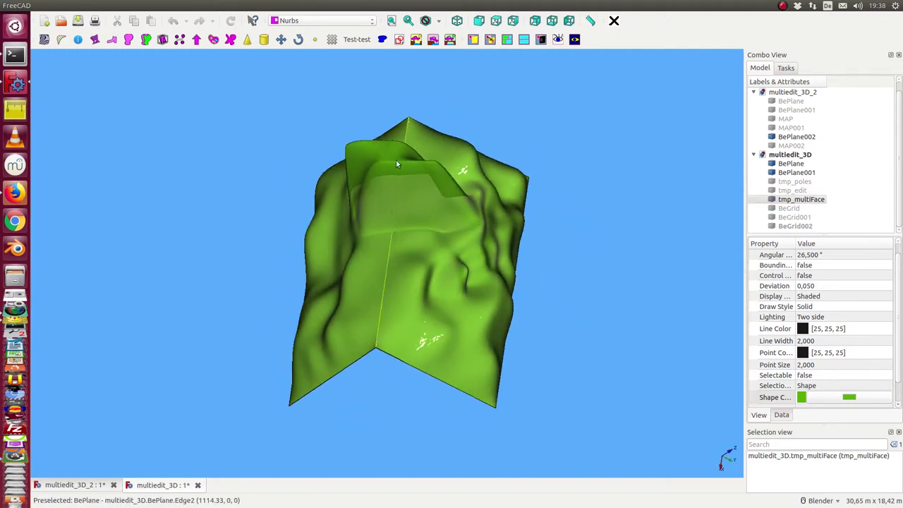
{"action": "middle_click_drag", "start_coordinate": [400, 299], "coordinate": [733, 92]}
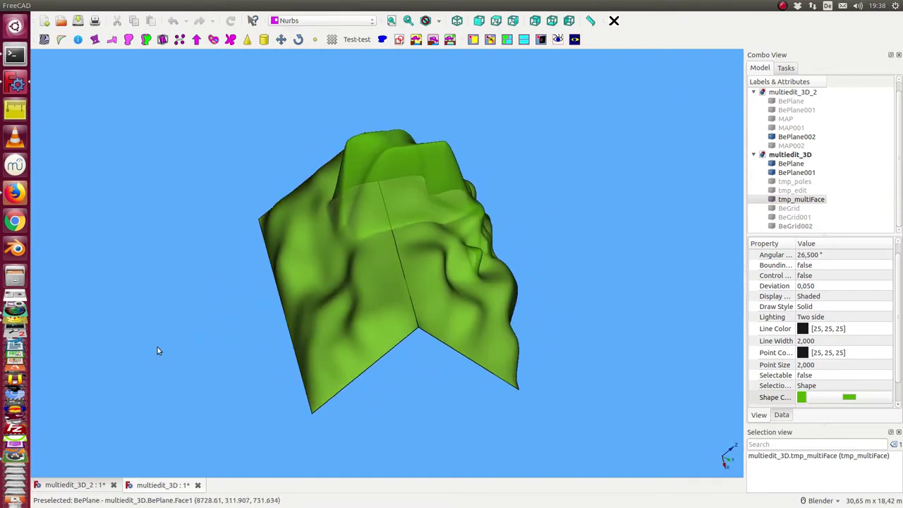
{"action": "left_click", "coordinate": [71, 487]}
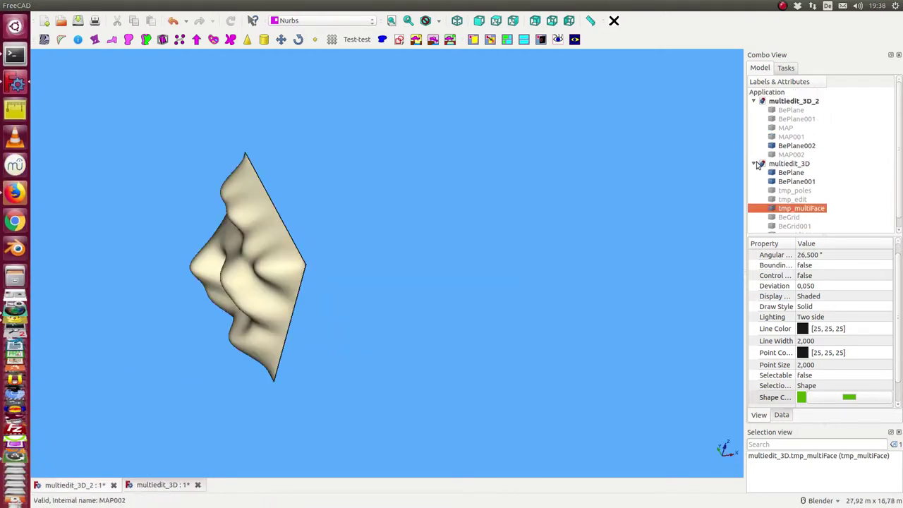
Step: Collapse the multiedit_3D list and toggle the BePlane face's visibility with Space
{"action": "left_click", "coordinate": [754, 164]}
{"action": "left_click", "coordinate": [791, 111]}
{"action": "key", "text": "space"}
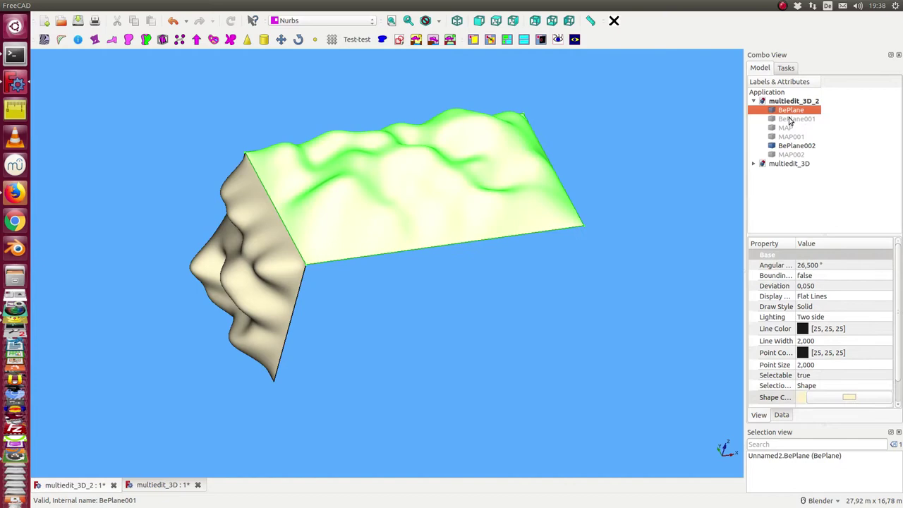
{"action": "left_click", "coordinate": [790, 119]}
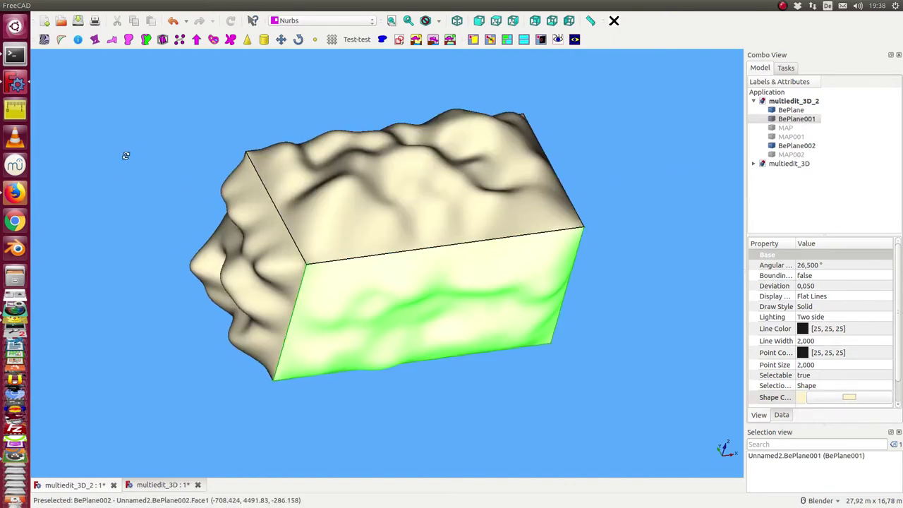
{"action": "middle_click_drag", "start_coordinate": [125, 155], "coordinate": [390, 254]}
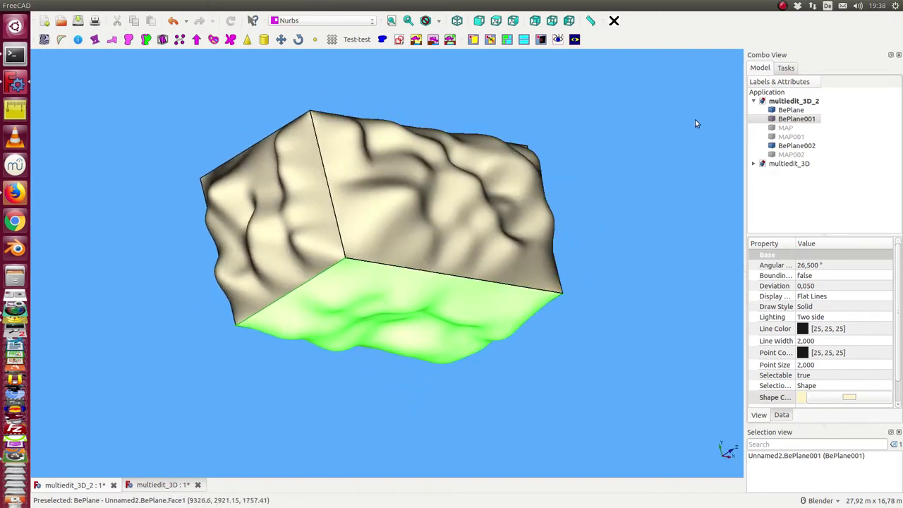
Step: Make the MAP, MAP001 and MAP002 meshes visible
{"action": "left_click", "coordinate": [783, 136]}
{"action": "key", "text": "space"}
{"action": "left_click", "coordinate": [785, 155]}
{"action": "key", "text": "space"}
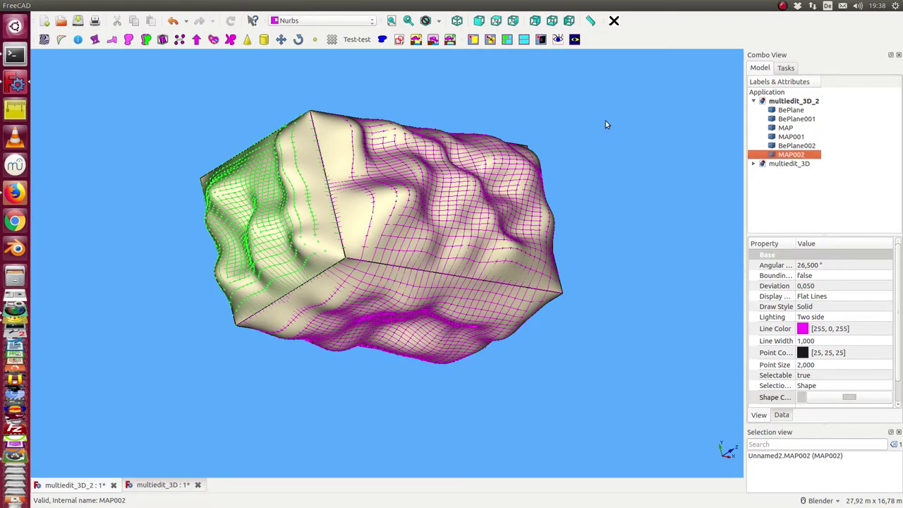
{"action": "middle_click_drag", "start_coordinate": [606, 125], "coordinate": [640, 146]}
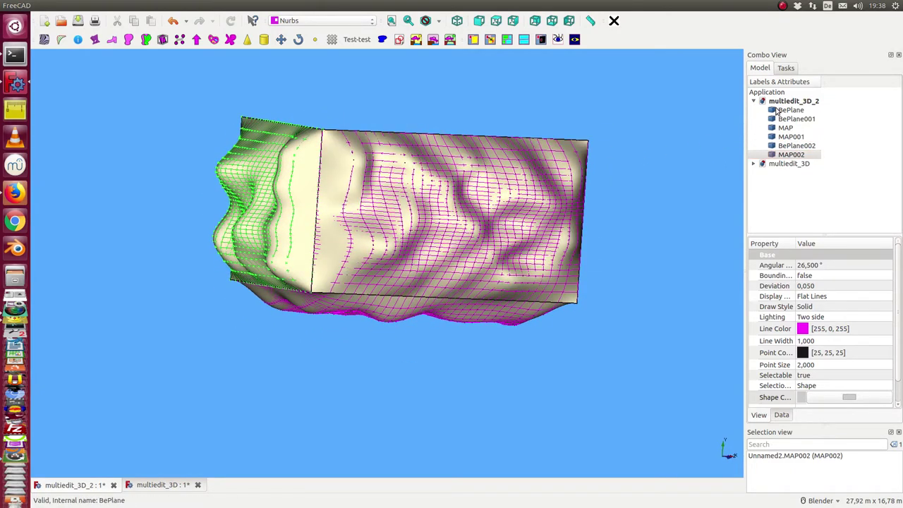
Step: Hide the BePlane, BePlane001 and BePlane002 faces, leaving only the magenta wireframe grids
{"action": "left_click", "coordinate": [776, 111]}
{"action": "key", "text": "space"}
{"action": "left_click", "coordinate": [783, 119]}
{"action": "key", "text": "space"}
{"action": "left_click", "coordinate": [791, 146]}
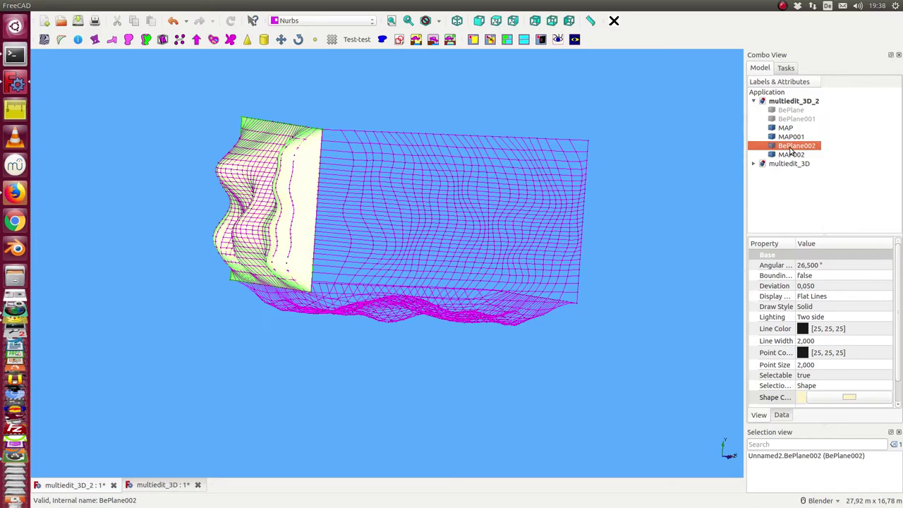
{"action": "key", "text": "space"}
{"action": "middle_click_drag", "start_coordinate": [382, 378], "coordinate": [384, 264]}
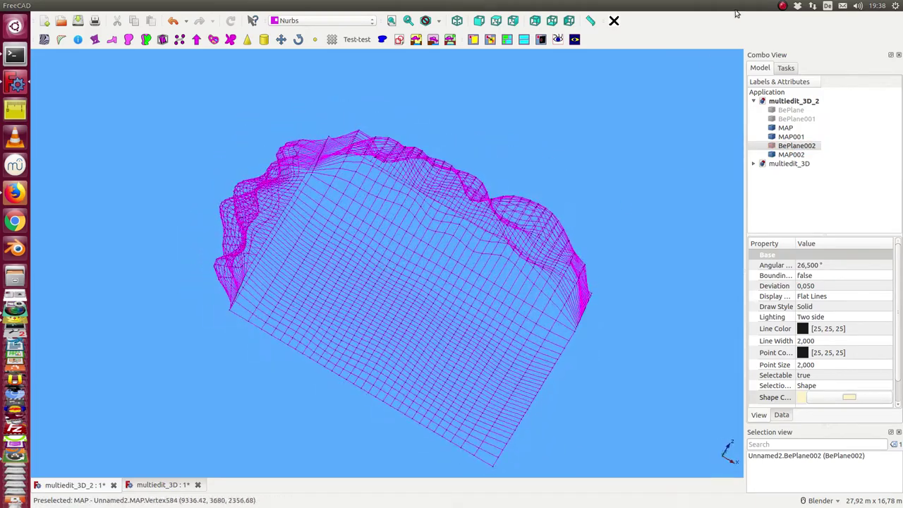
Step: Select BePlane, BePlane001 and BePlane002 and launch the Multi Face Poles Editor on them
{"action": "left_click", "coordinate": [783, 110]}
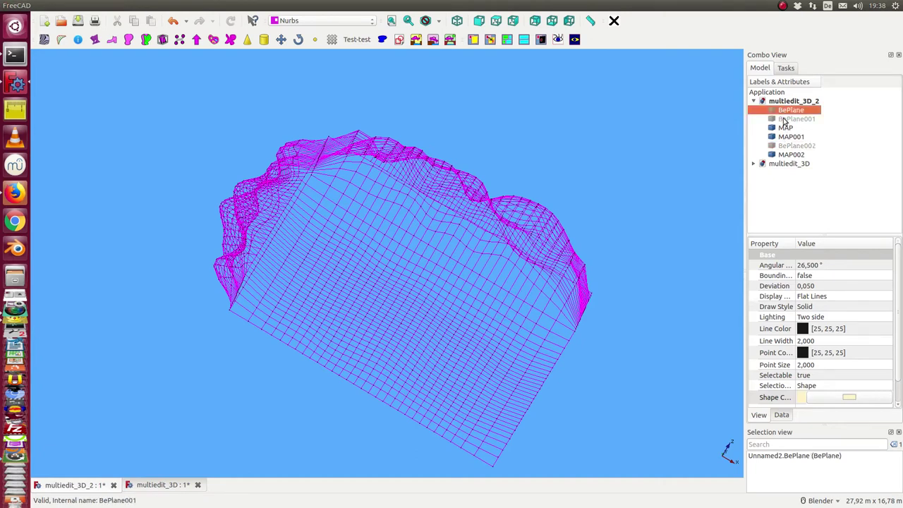
{"action": "left_click", "coordinate": [784, 120], "text": "ctrl"}
{"action": "left_click", "coordinate": [784, 146], "text": "ctrl"}
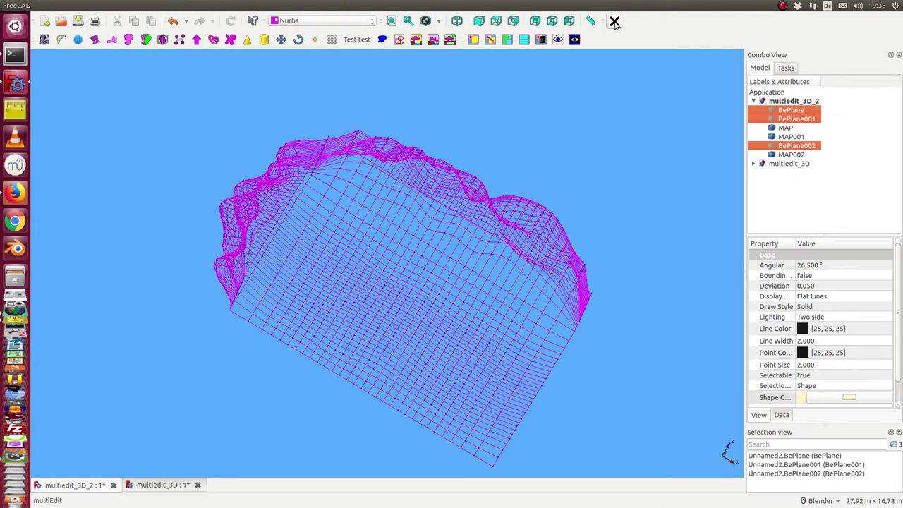
{"action": "left_click", "coordinate": [615, 24]}
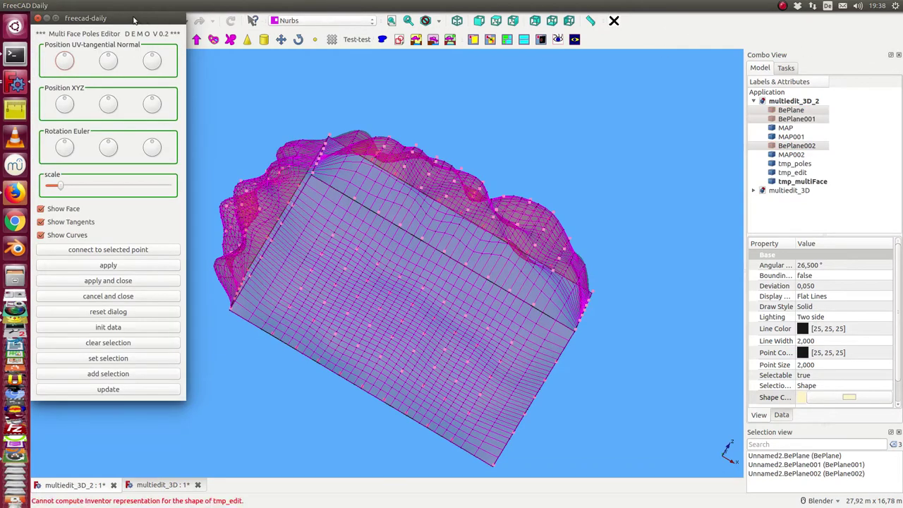
{"action": "left_click_drag", "start_coordinate": [134, 20], "coordinate": [124, 67]}
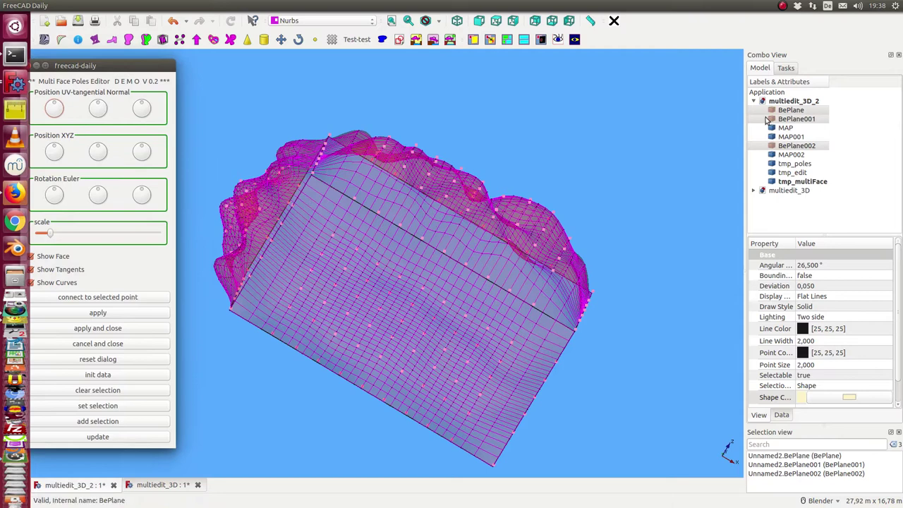
Step: Highlight the MAP, MAP001 and MAP002 meshes and orbit around the box-shaped pole net
{"action": "left_click", "coordinate": [791, 128]}
{"action": "left_click", "coordinate": [791, 137]}
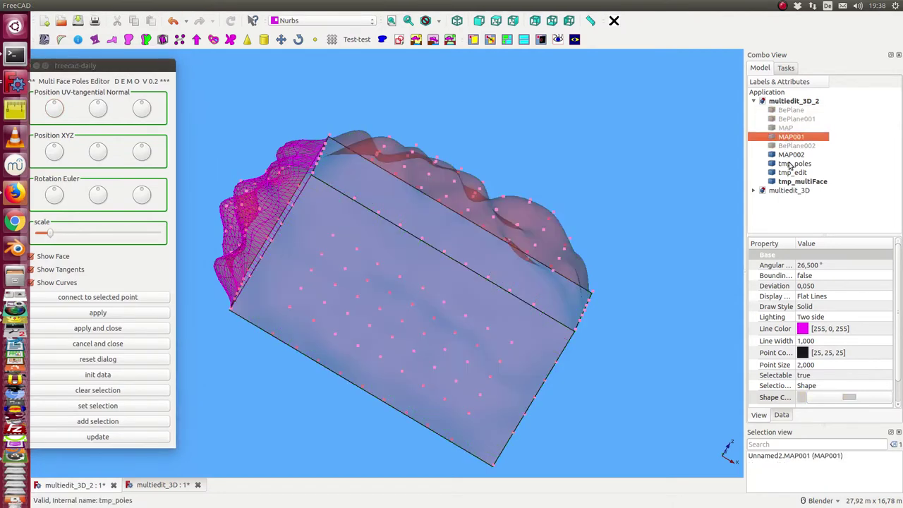
{"action": "left_click", "coordinate": [789, 155]}
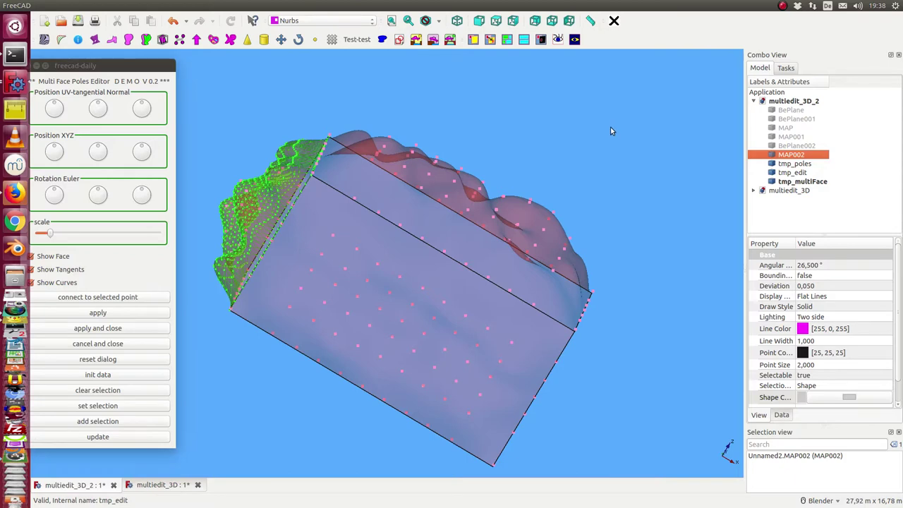
{"action": "middle_click_drag", "start_coordinate": [611, 130], "coordinate": [509, 104]}
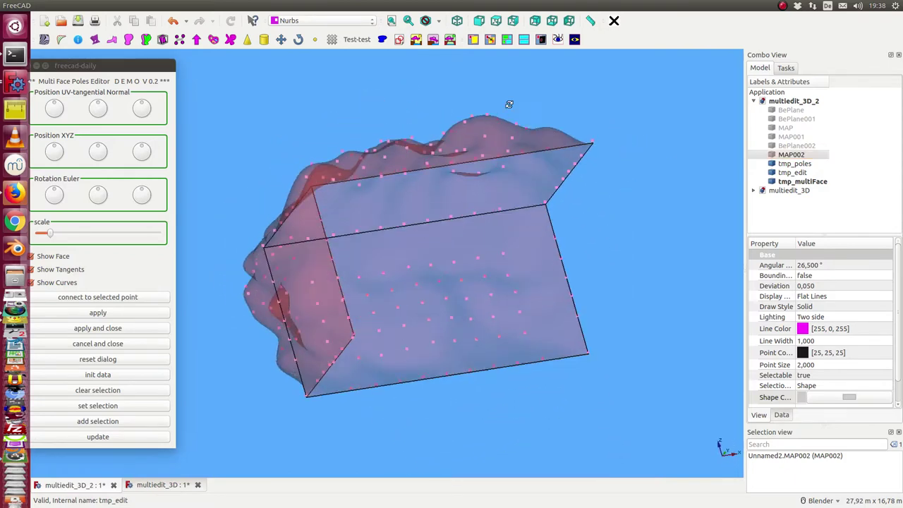
{"action": "key", "text": "1"}
{"action": "middle_click_drag", "start_coordinate": [590, 122], "coordinate": [455, 88]}
{"action": "middle_click_drag", "start_coordinate": [229, 213], "coordinate": [359, 207]}
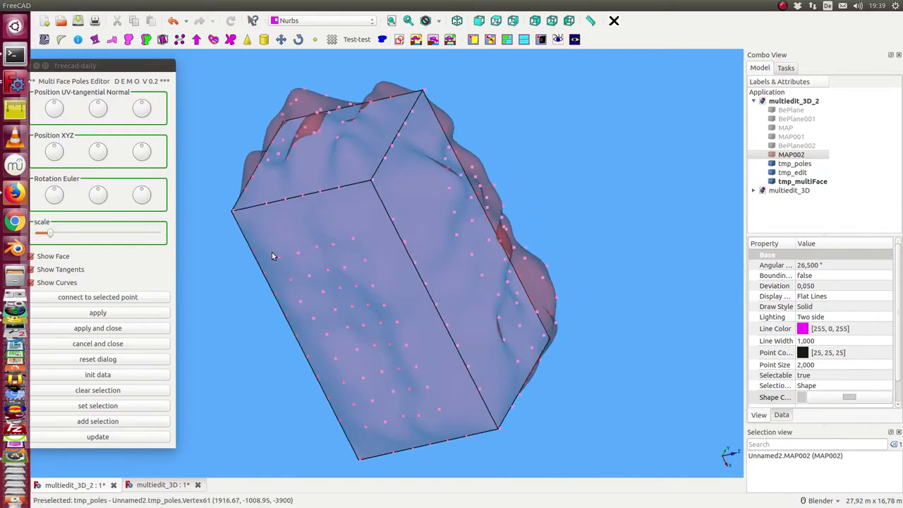
{"action": "middle_click_drag", "start_coordinate": [239, 295], "coordinate": [180, 134]}
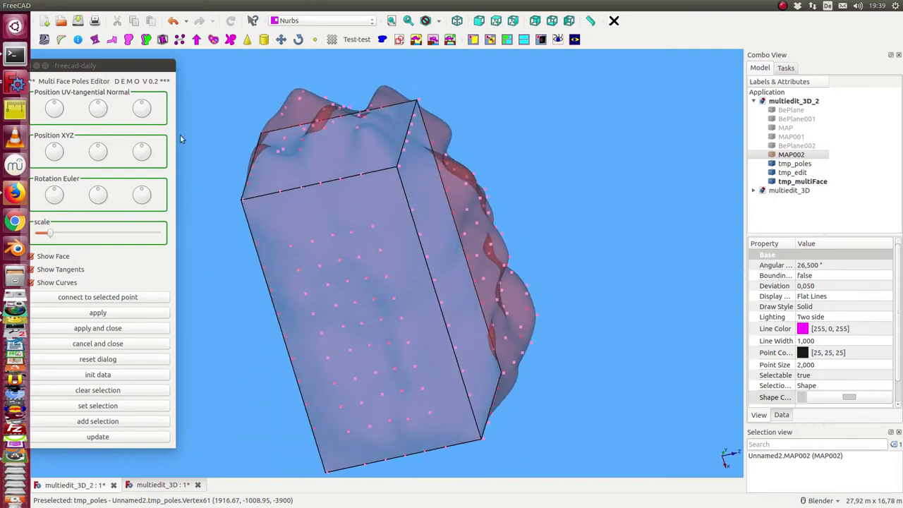
{"action": "left_click_drag", "start_coordinate": [115, 66], "coordinate": [149, 65]}
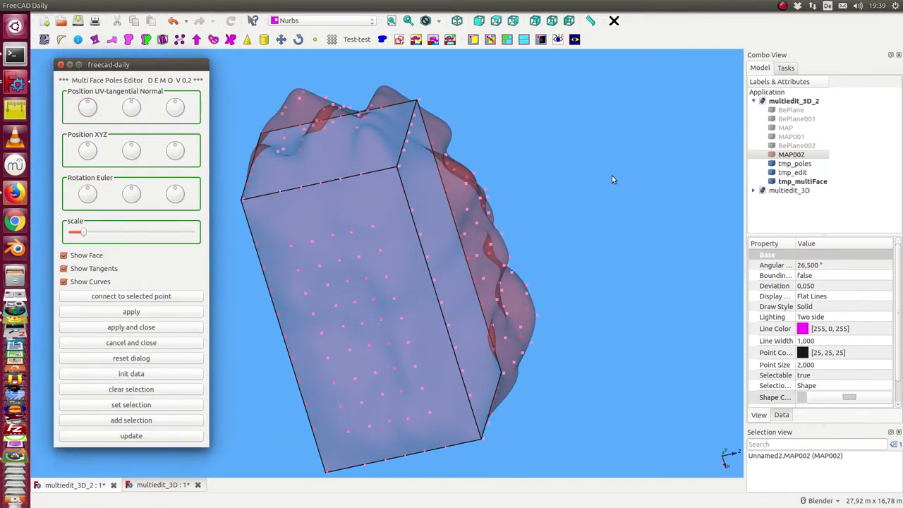
{"action": "middle_click_drag", "start_coordinate": [611, 179], "coordinate": [539, 134]}
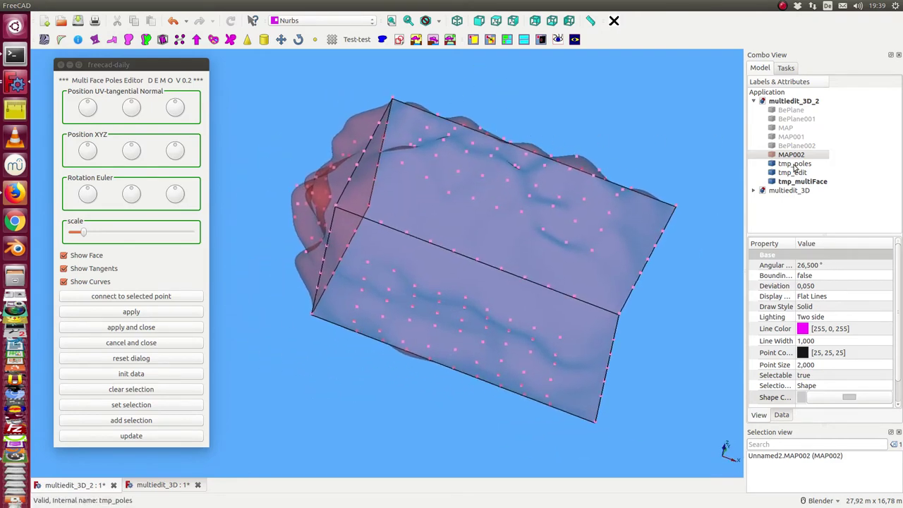
Step: Create a Bezier Be Grid of curves on the tmp_multiFace surface
{"action": "left_click", "coordinate": [802, 181]}
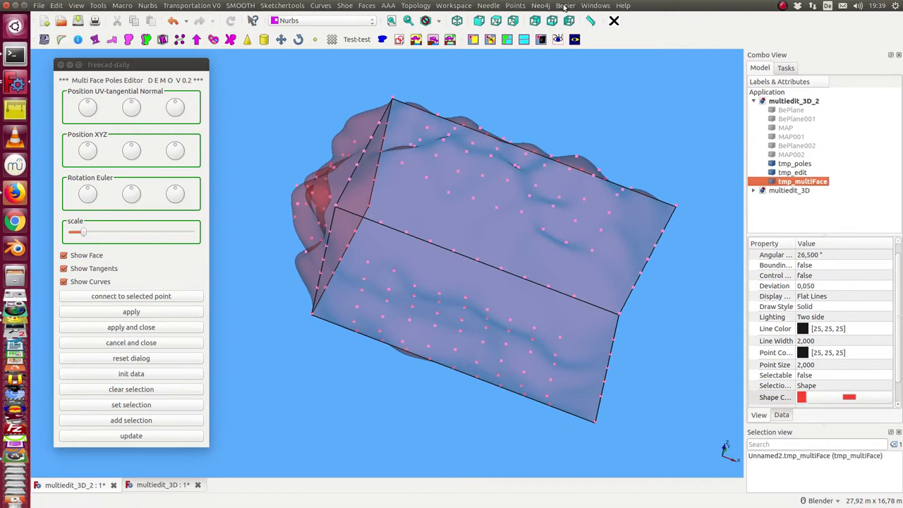
{"action": "left_click", "coordinate": [565, 5]}
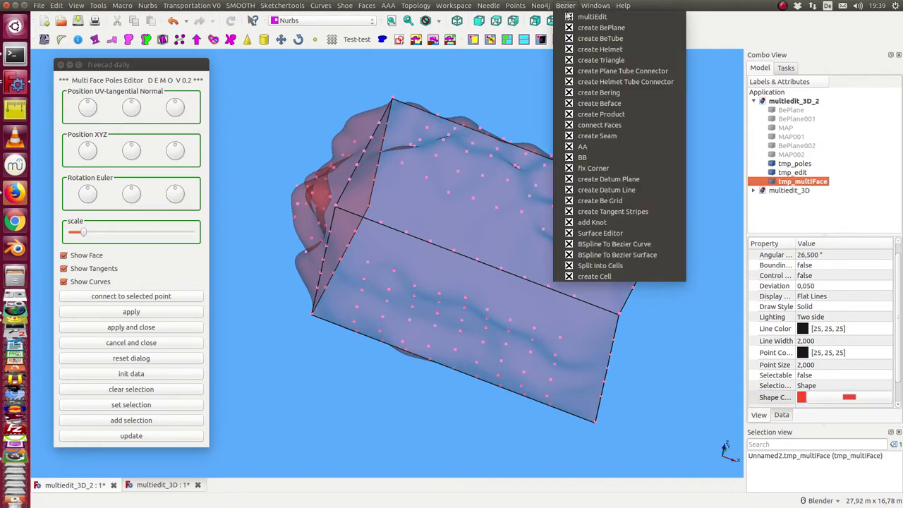
{"action": "left_click", "coordinate": [596, 201]}
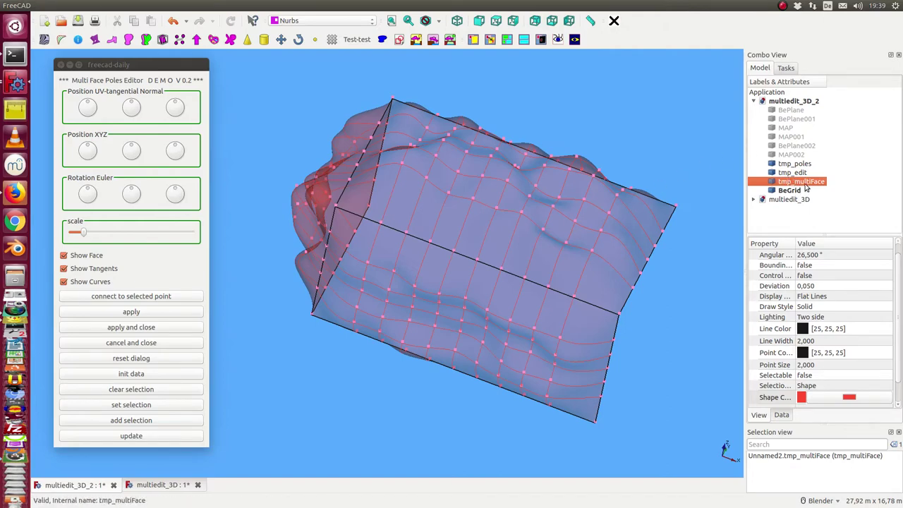
Step: Hide the shaded tmp_multiFace surface and orbit to inspect the curve wireframe
{"action": "key", "text": "space"}
{"action": "middle_click_drag", "start_coordinate": [462, 224], "coordinate": [453, 206]}
{"action": "middle_click_drag", "start_coordinate": [503, 154], "coordinate": [539, 184]}
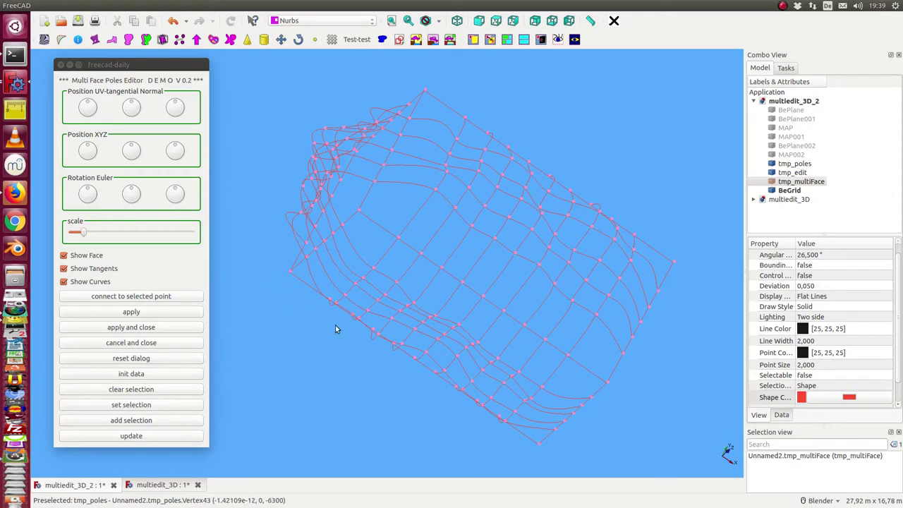
{"action": "middle_click_drag", "start_coordinate": [307, 384], "coordinate": [410, 353]}
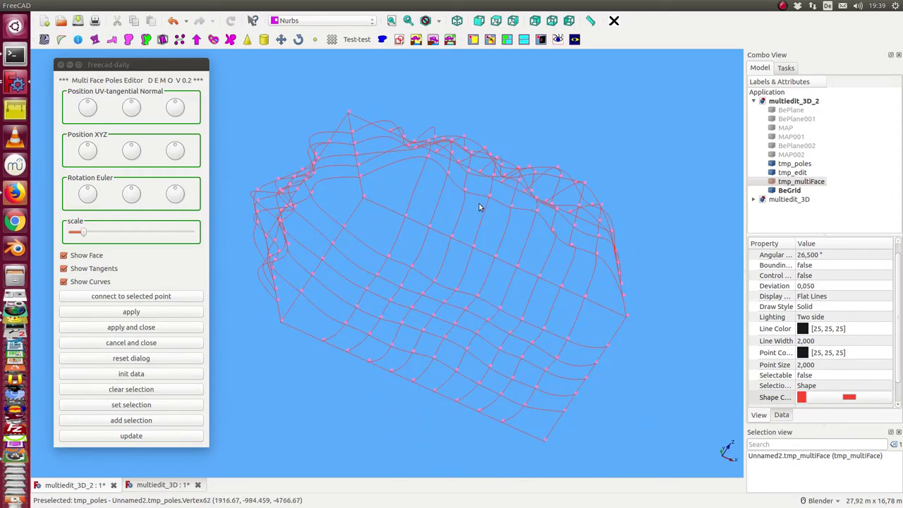
{"action": "middle_click_drag", "start_coordinate": [479, 207], "coordinate": [335, 340]}
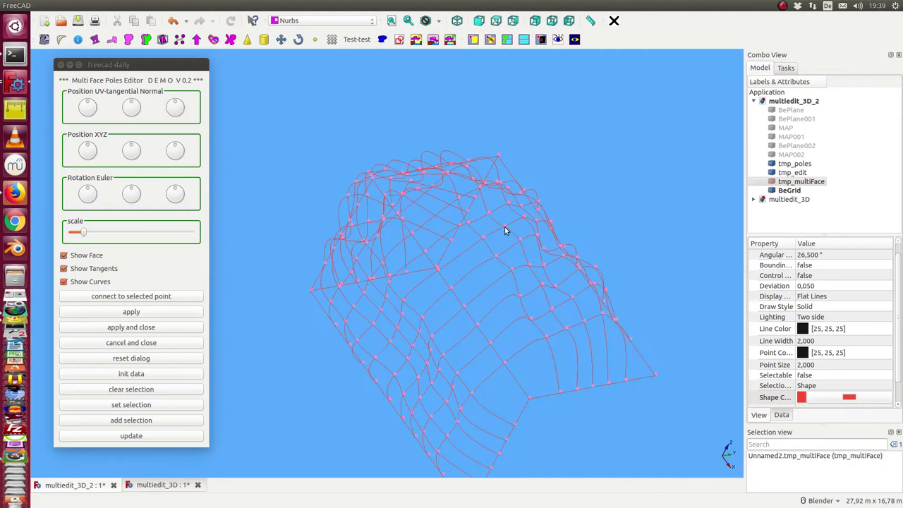
Step: Pick two control poles and set them as the editing selection with their patches outlined
{"action": "left_click", "coordinate": [505, 228]}
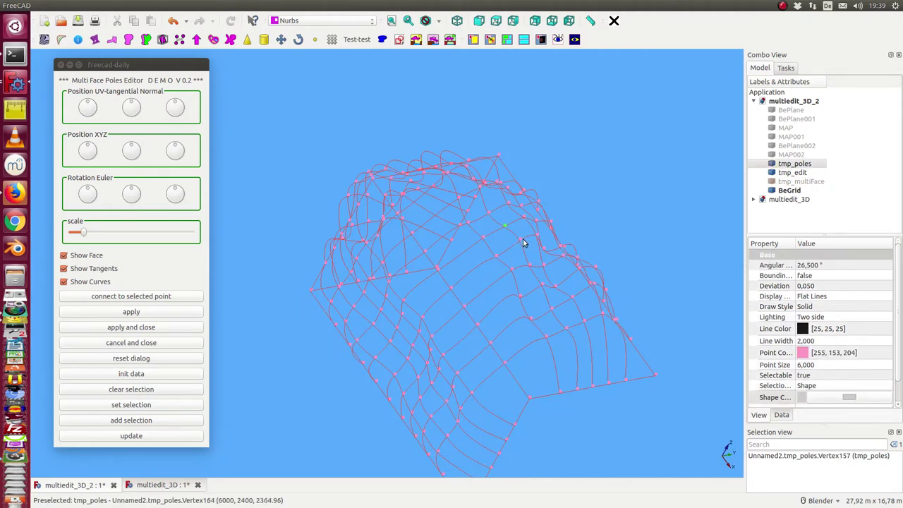
{"action": "left_click", "coordinate": [544, 285], "text": "ctrl"}
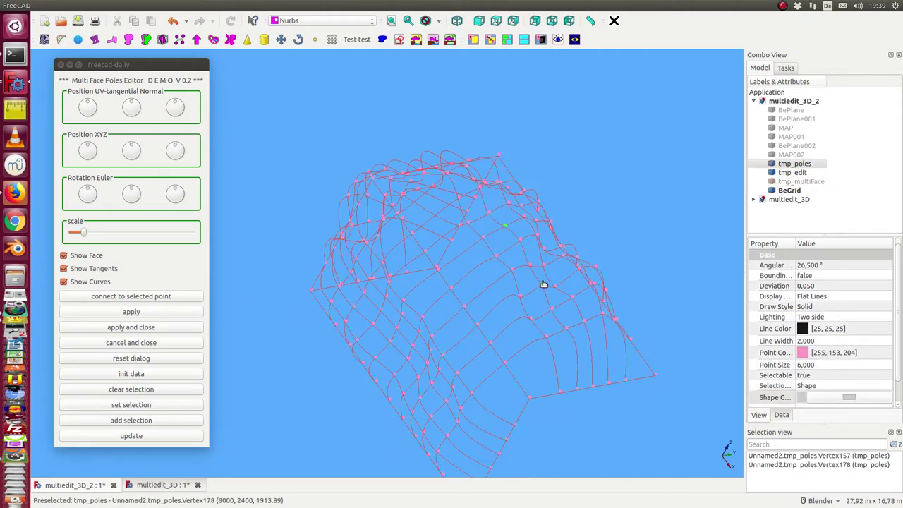
{"action": "left_click", "coordinate": [130, 405]}
{"action": "mouse_move", "coordinate": [458, 222]}
{"action": "middle_mouse_down"}
{"action": "mouse_move", "coordinate": [530, 121]}
{"action": "mouse_move", "coordinate": [464, 234]}
{"action": "middle_mouse_up"}
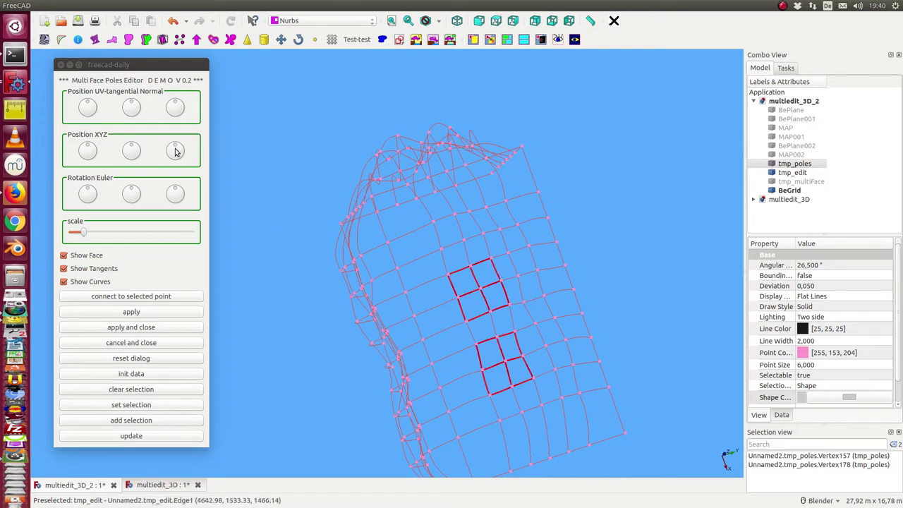
Step: Raise the two marked patches along Z, stretch them into tall spikes, shift along X, and apply
{"action": "left_click_drag", "start_coordinate": [174, 148], "coordinate": [180, 162]}
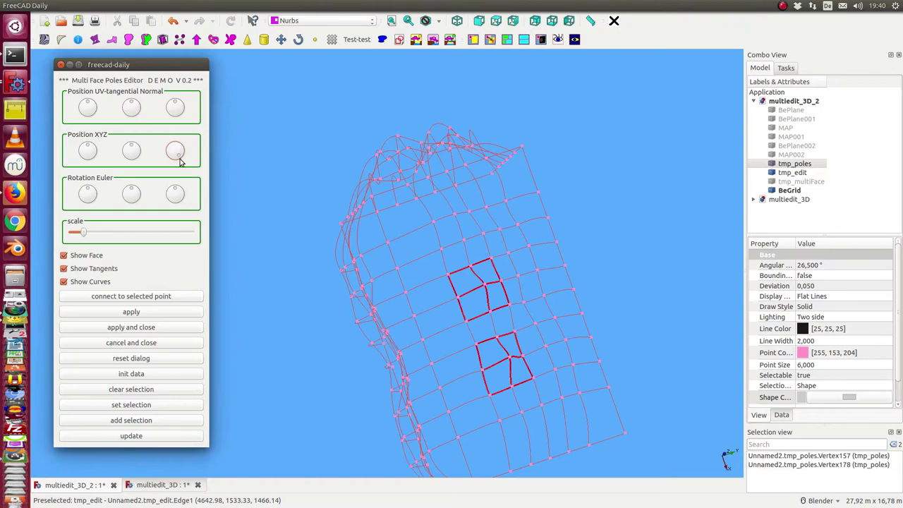
{"action": "middle_click_drag", "start_coordinate": [563, 278], "coordinate": [454, 167]}
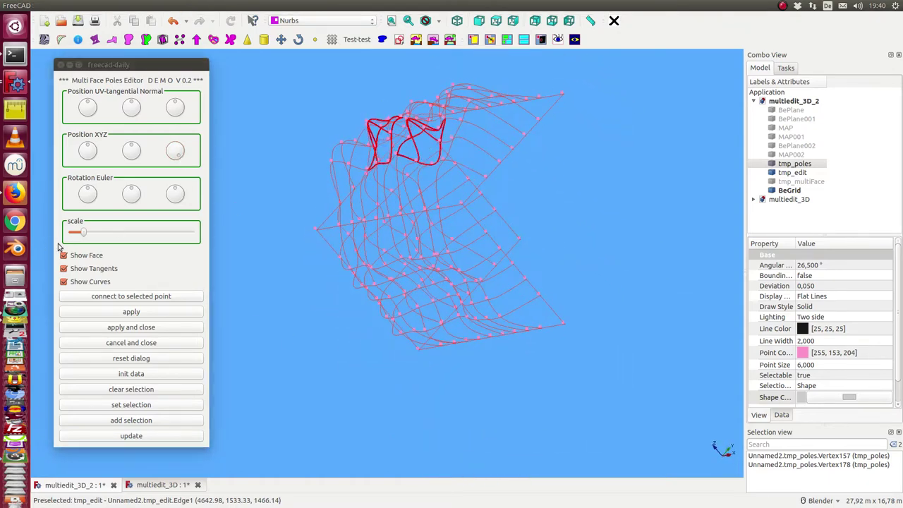
{"action": "left_click_drag", "start_coordinate": [86, 237], "coordinate": [123, 237]}
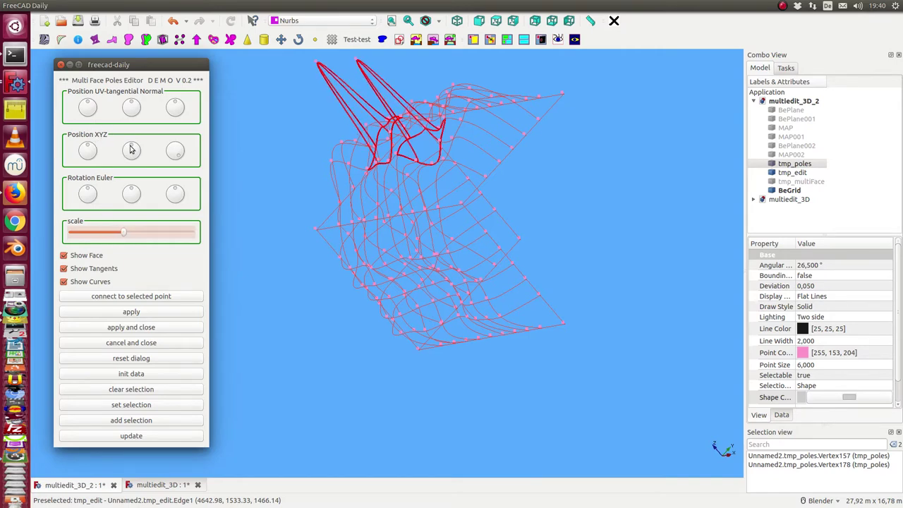
{"action": "left_click_drag", "start_coordinate": [88, 148], "coordinate": [134, 150]}
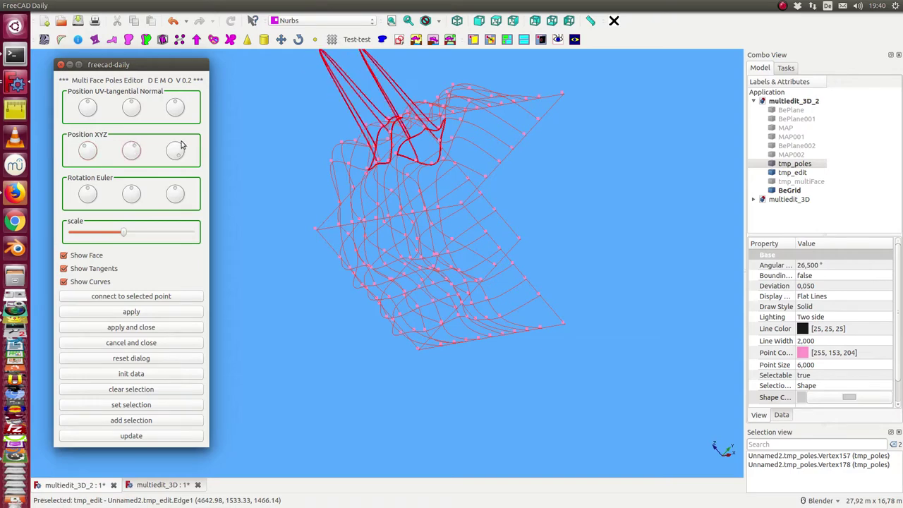
{"action": "left_click", "coordinate": [121, 314]}
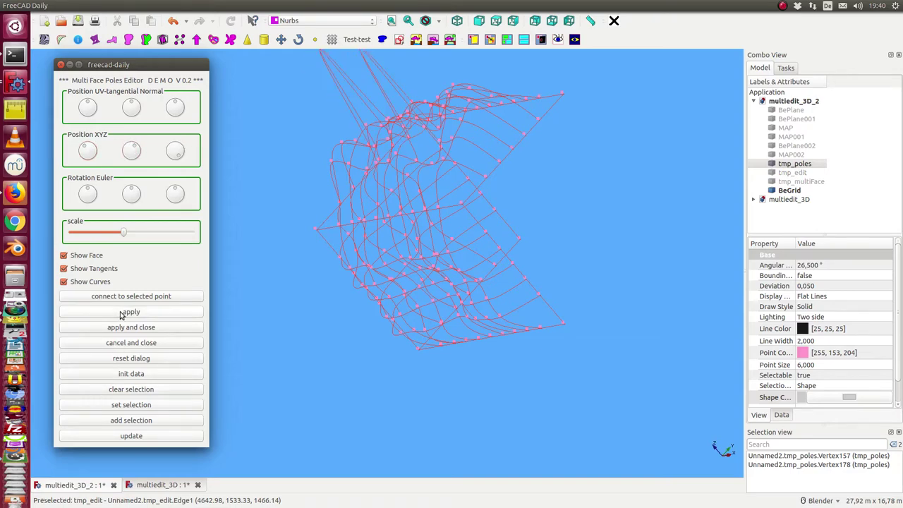
{"action": "middle_click_drag", "start_coordinate": [313, 172], "coordinate": [671, 119]}
{"action": "left_click", "coordinate": [790, 182]}
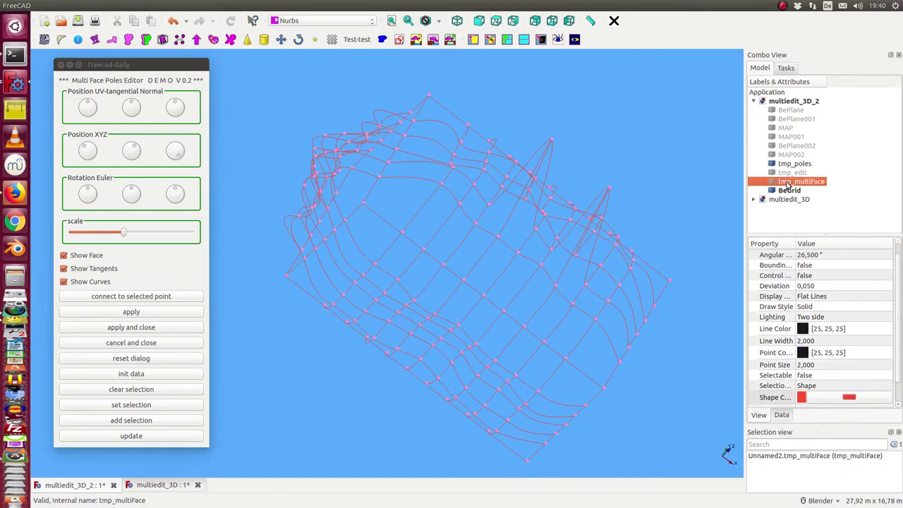
{"action": "key", "text": "space"}
{"action": "left_click", "coordinate": [695, 175]}
{"action": "middle_click_drag", "start_coordinate": [695, 176], "coordinate": [683, 142]}
{"action": "key", "text": "space"}
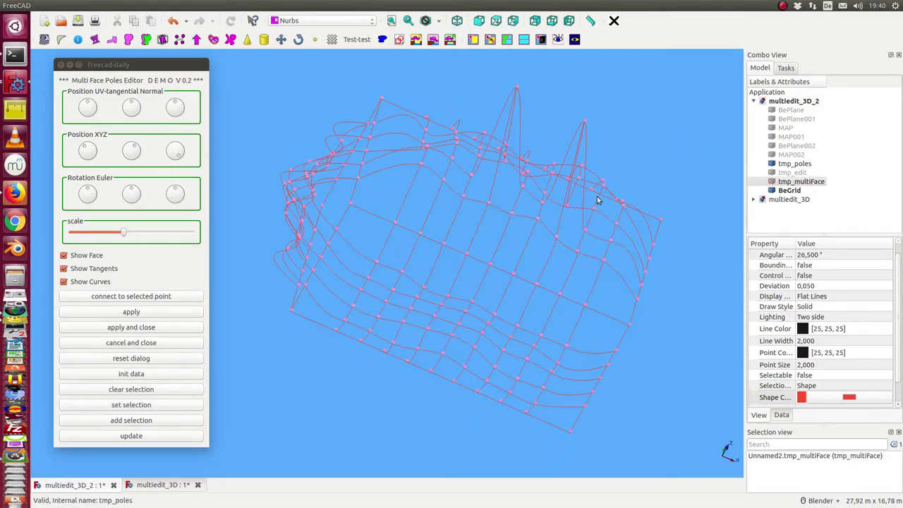
{"action": "mouse_move", "coordinate": [597, 195]}
{"action": "middle_mouse_down"}
{"action": "mouse_move", "coordinate": [395, 317]}
{"action": "mouse_move", "coordinate": [318, 261]}
{"action": "mouse_move", "coordinate": [282, 256]}
{"action": "mouse_move", "coordinate": [319, 306]}
{"action": "mouse_move", "coordinate": [338, 302]}
{"action": "middle_mouse_up"}
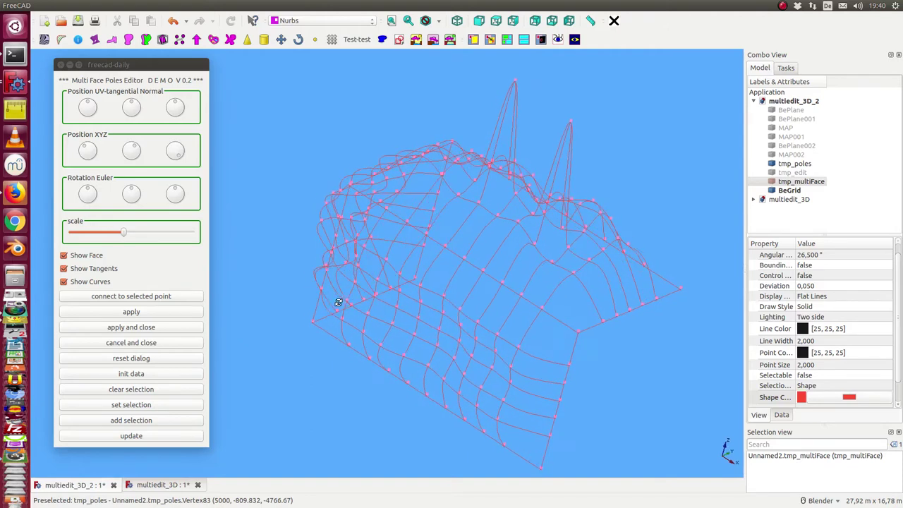
Step: Pick three neighbouring poles and try setting them as the editing selection
{"action": "left_click", "coordinate": [387, 261], "text": "ctrl"}
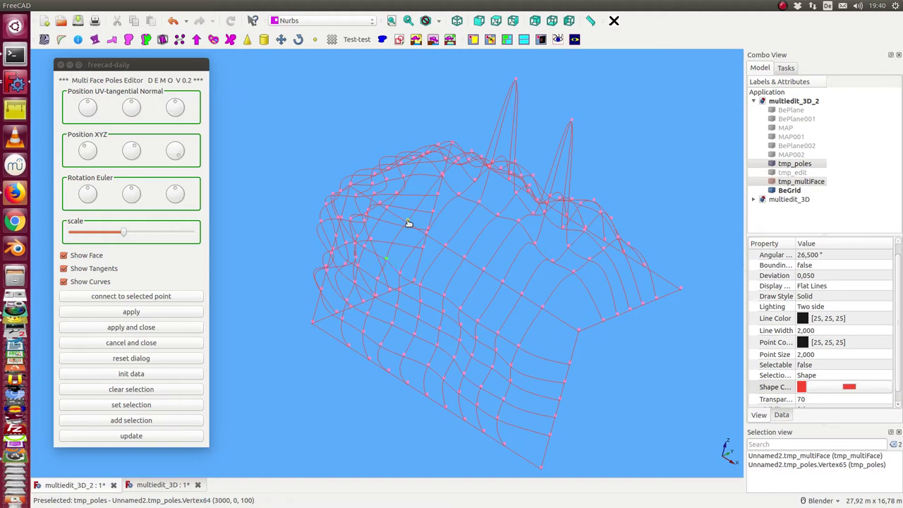
{"action": "left_click", "coordinate": [408, 224], "text": "ctrl"}
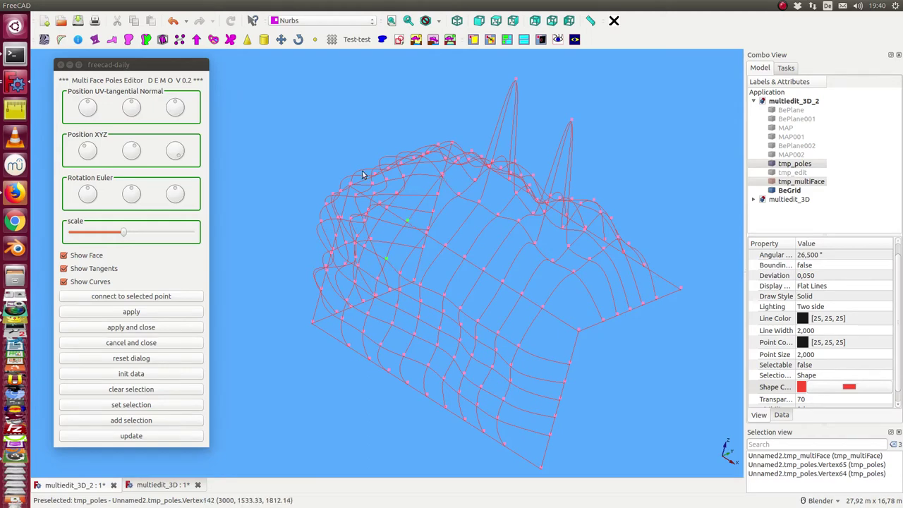
{"action": "middle_click_drag", "start_coordinate": [343, 135], "coordinate": [385, 174]}
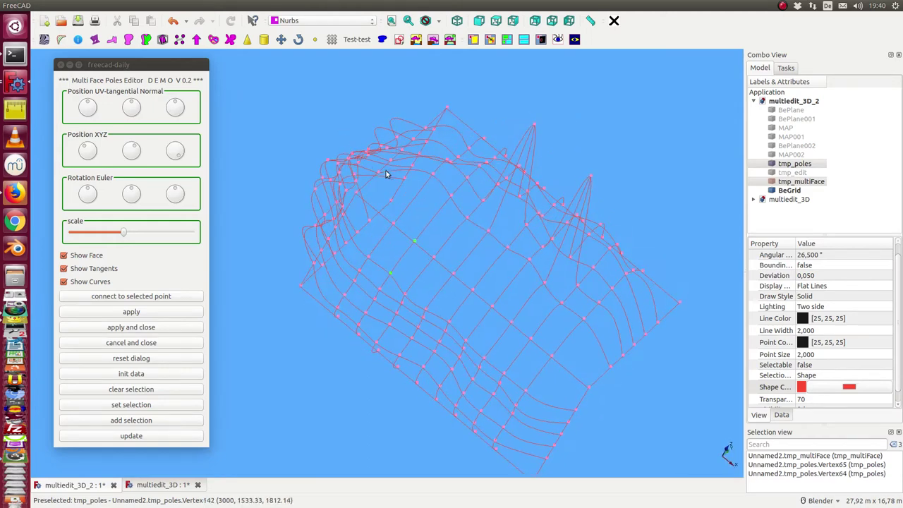
{"action": "left_click", "coordinate": [452, 199], "text": "ctrl"}
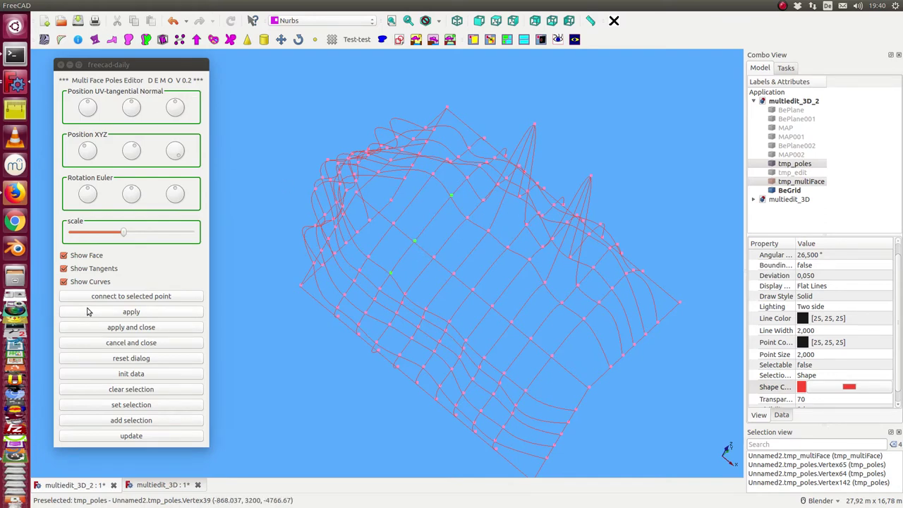
{"action": "left_click", "coordinate": [106, 407]}
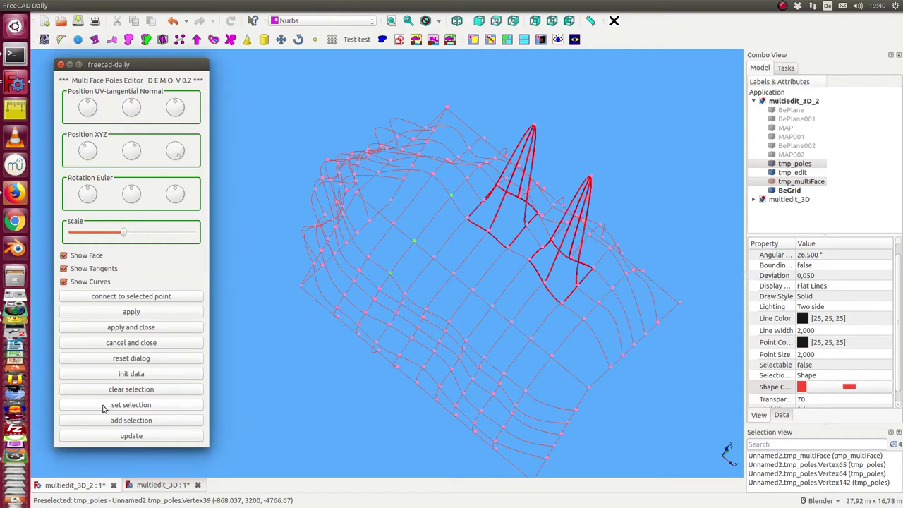
{"action": "left_click", "coordinate": [102, 408]}
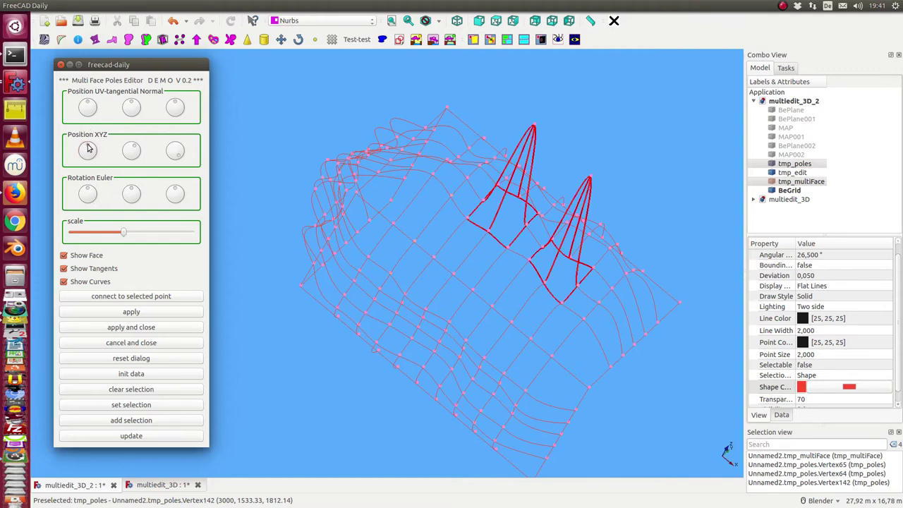
Step: Reselect poles Vertex65, Vertex64 and Vertex142 and load them for editing
{"action": "left_click", "coordinate": [387, 259]}
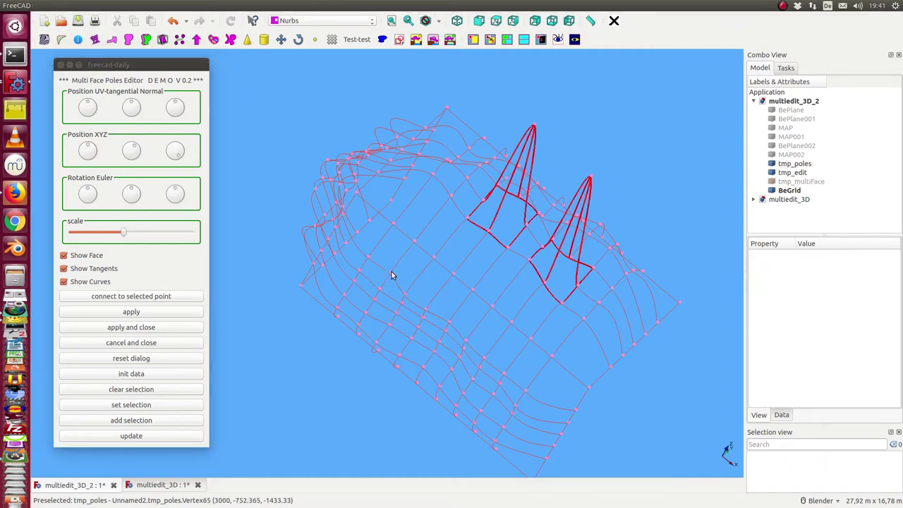
{"action": "left_click", "coordinate": [393, 275]}
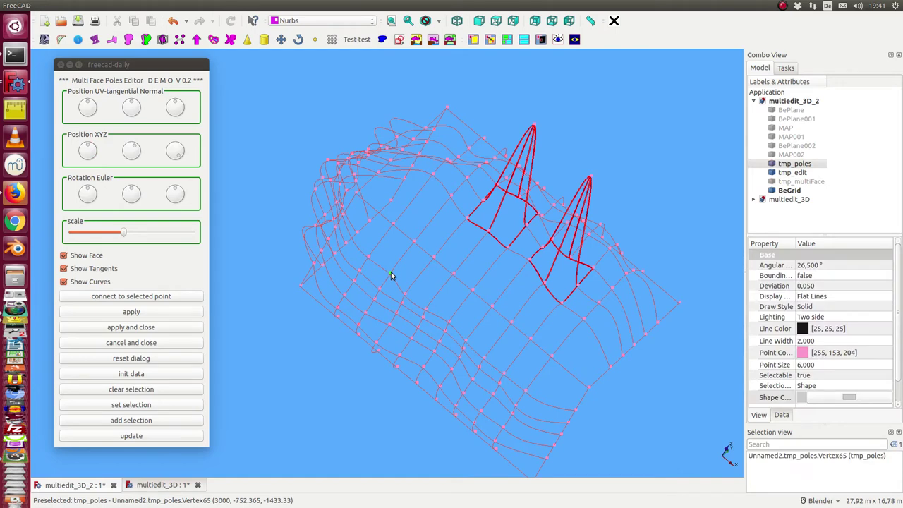
{"action": "left_click", "coordinate": [416, 243], "text": "ctrl"}
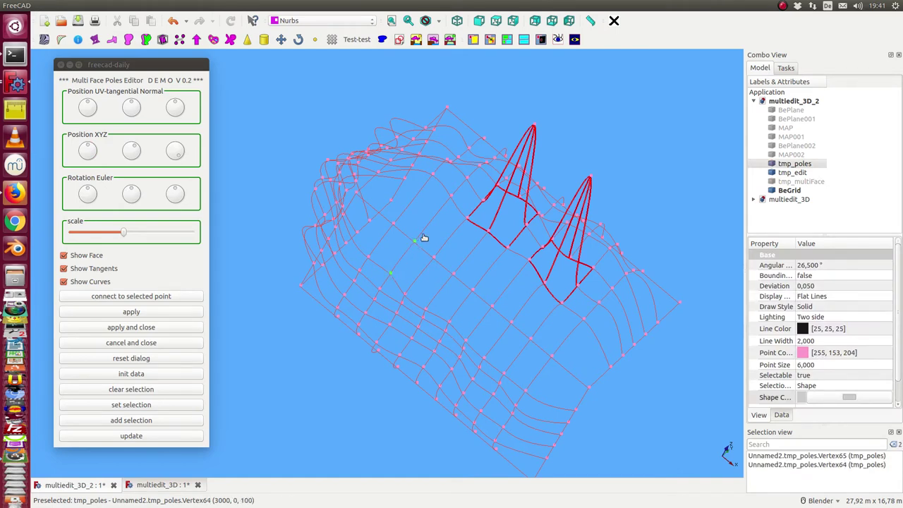
{"action": "left_click", "coordinate": [452, 198], "text": "ctrl"}
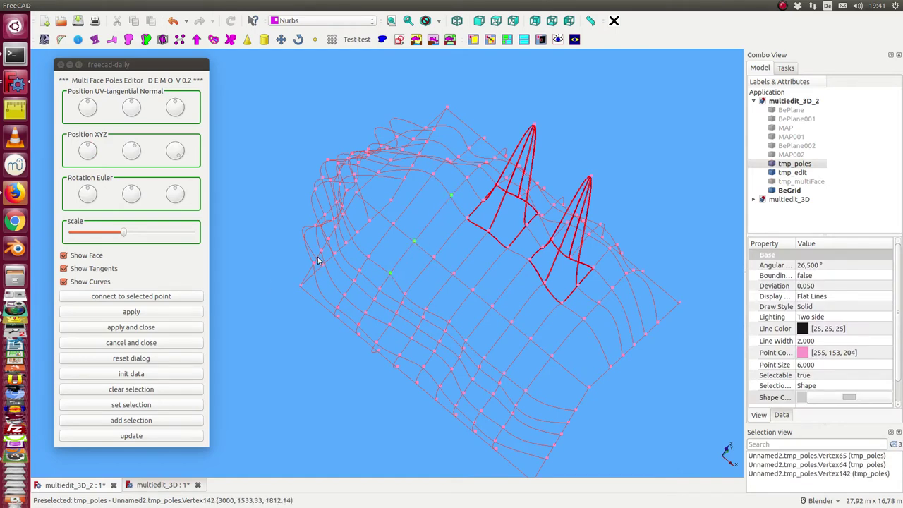
{"action": "left_click", "coordinate": [110, 409]}
{"action": "middle_click_drag", "start_coordinate": [381, 352], "coordinate": [143, 176]}
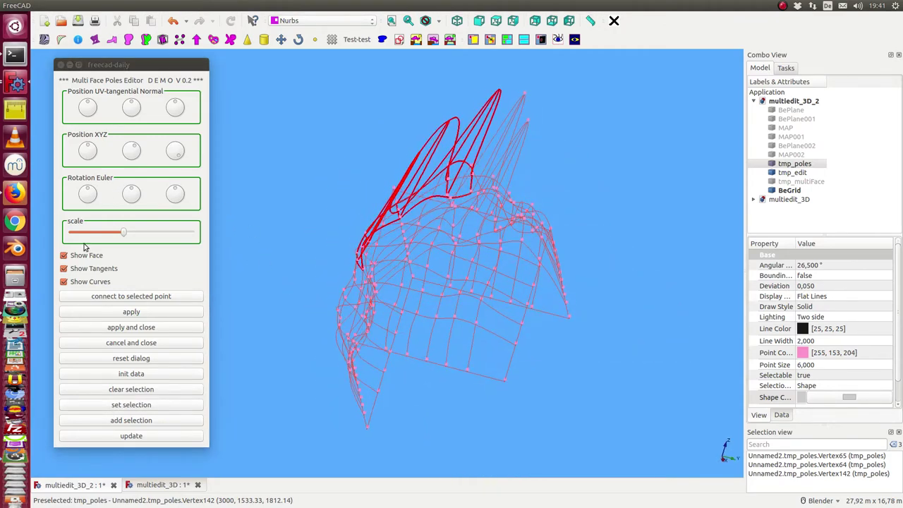
Step: Reset the dialog, push the three border poles outward, scale them up, and apply
{"action": "left_click", "coordinate": [124, 359]}
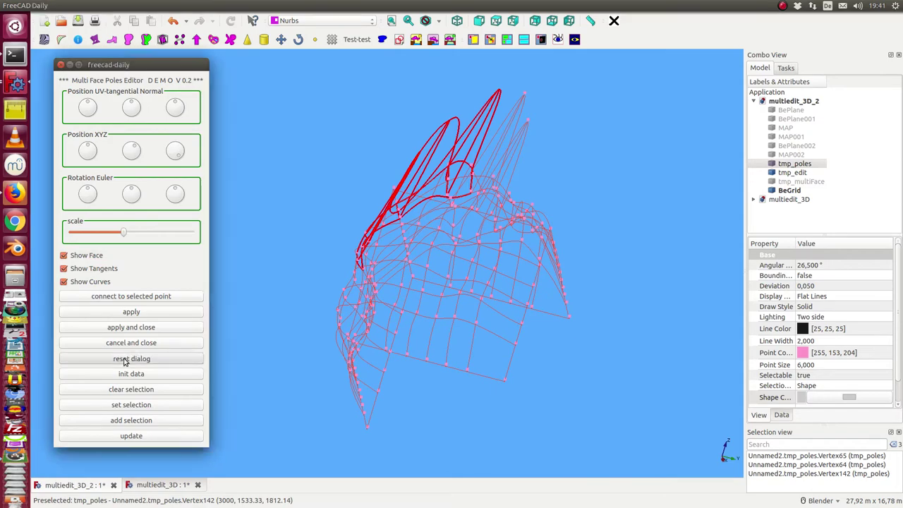
{"action": "middle_click_drag", "start_coordinate": [272, 206], "coordinate": [291, 174]}
{"action": "middle_click_drag", "start_coordinate": [618, 148], "coordinate": [578, 154]}
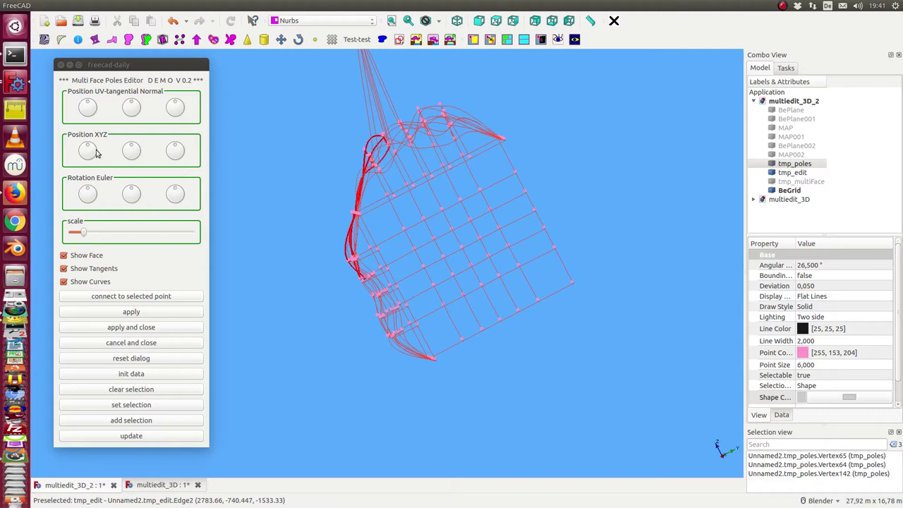
{"action": "left_click_drag", "start_coordinate": [176, 148], "coordinate": [184, 167]}
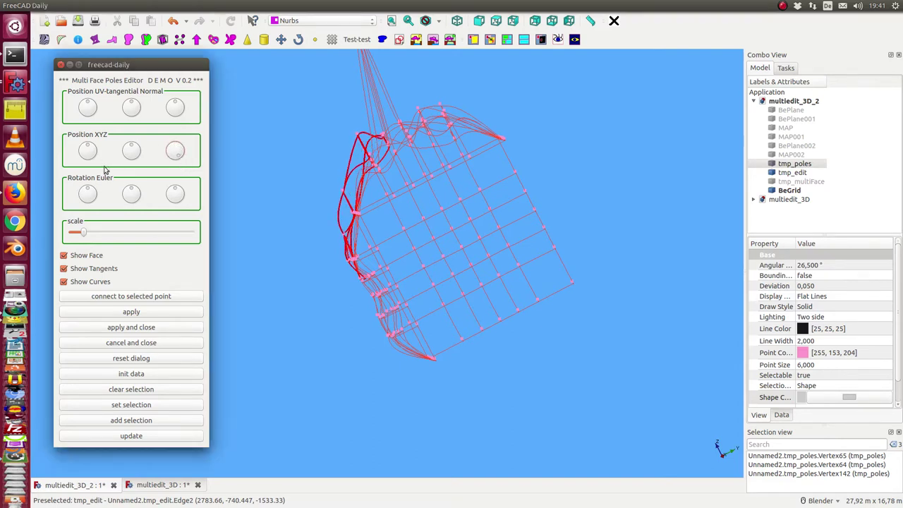
{"action": "left_click_drag", "start_coordinate": [131, 149], "coordinate": [124, 169]}
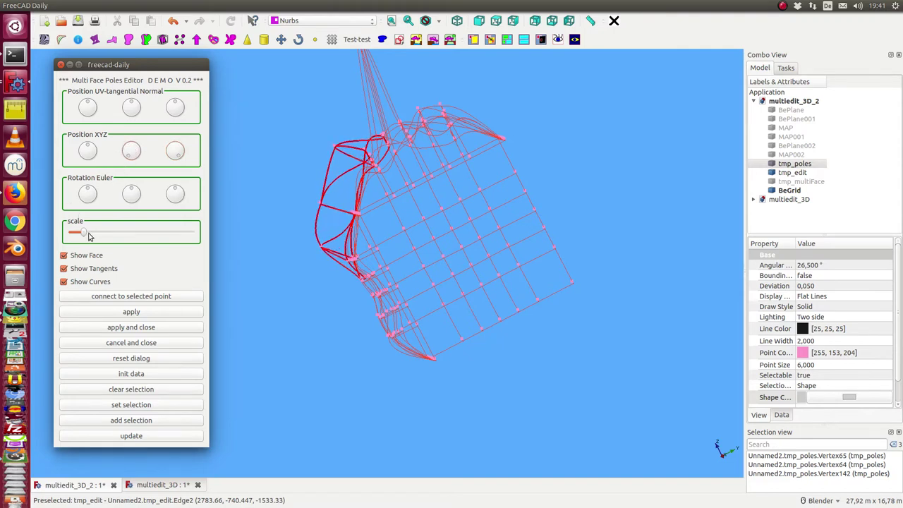
{"action": "left_click_drag", "start_coordinate": [85, 237], "coordinate": [112, 235]}
{"action": "middle_click_drag", "start_coordinate": [223, 127], "coordinate": [423, 268]}
{"action": "left_click", "coordinate": [121, 316]}
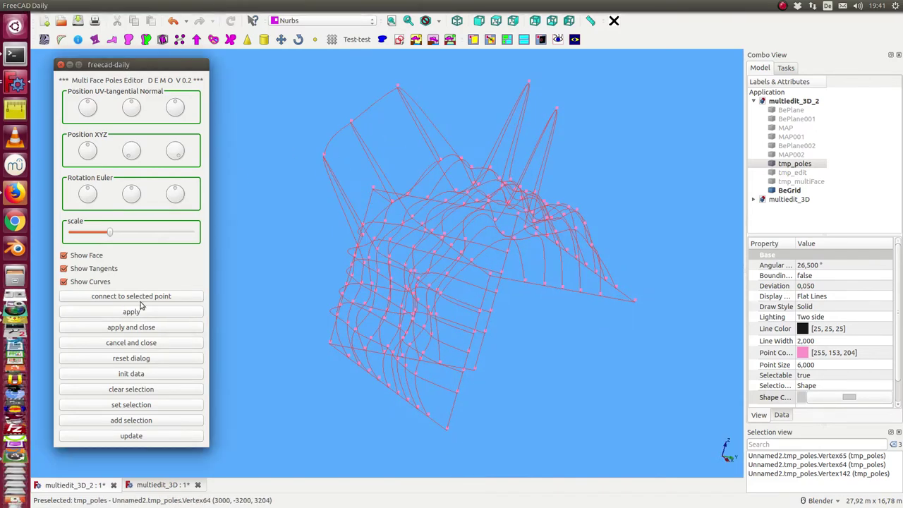
{"action": "middle_click_drag", "start_coordinate": [258, 215], "coordinate": [295, 248]}
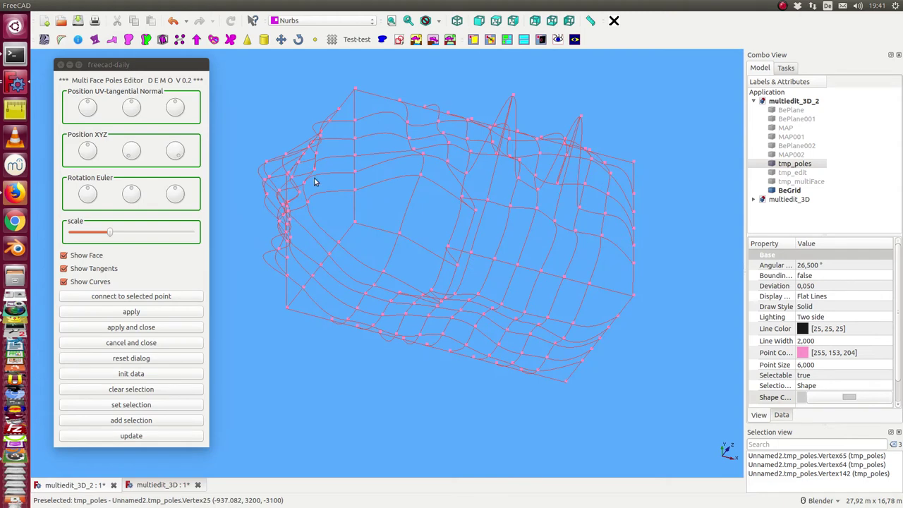
Step: Load pole Vertex5, reset the dialog, move it along Z and X, and apply
{"action": "left_click", "coordinate": [356, 140]}
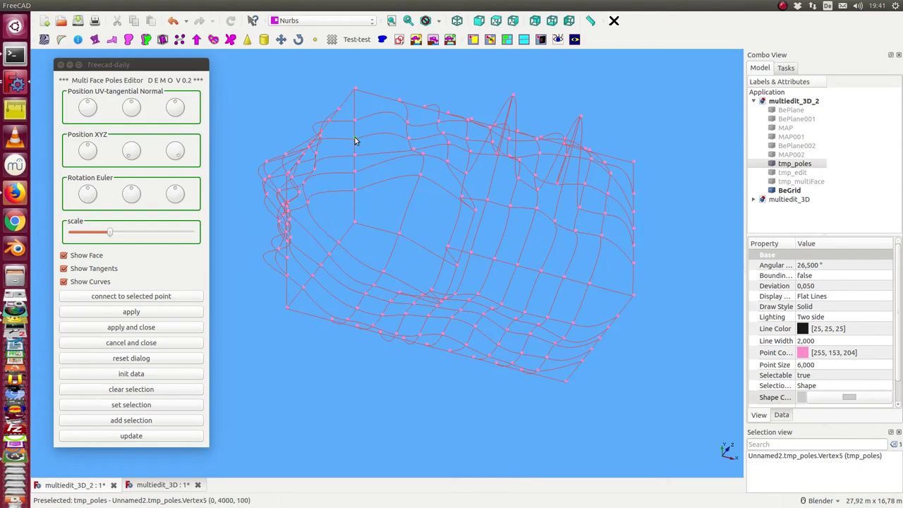
{"action": "left_click", "coordinate": [116, 408]}
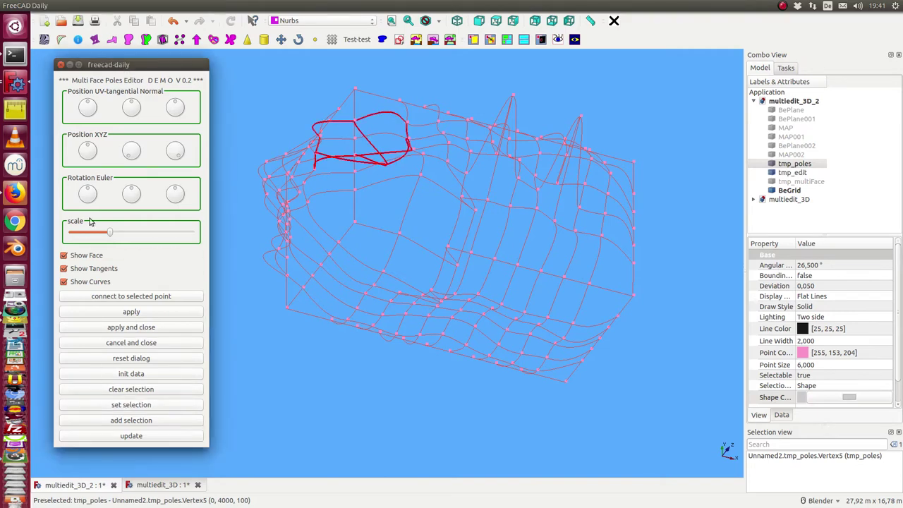
{"action": "left_click", "coordinate": [121, 360]}
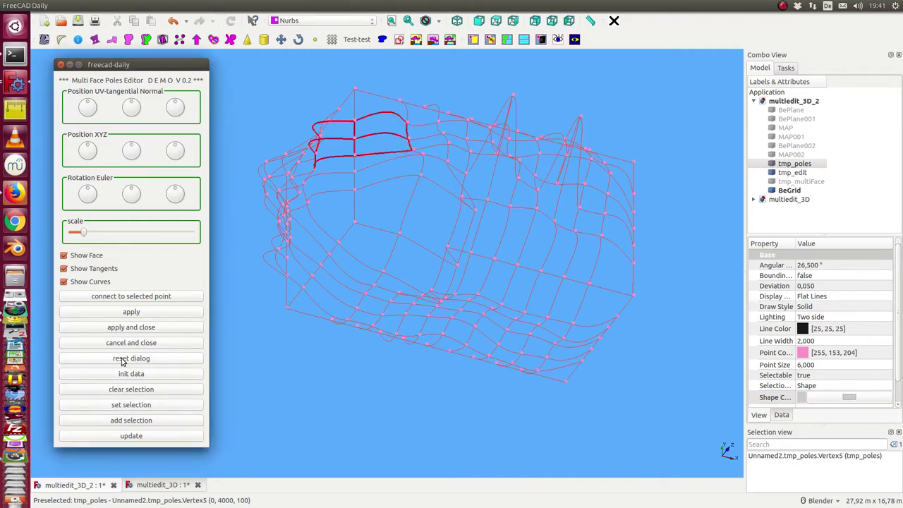
{"action": "middle_click_drag", "start_coordinate": [439, 383], "coordinate": [217, 203]}
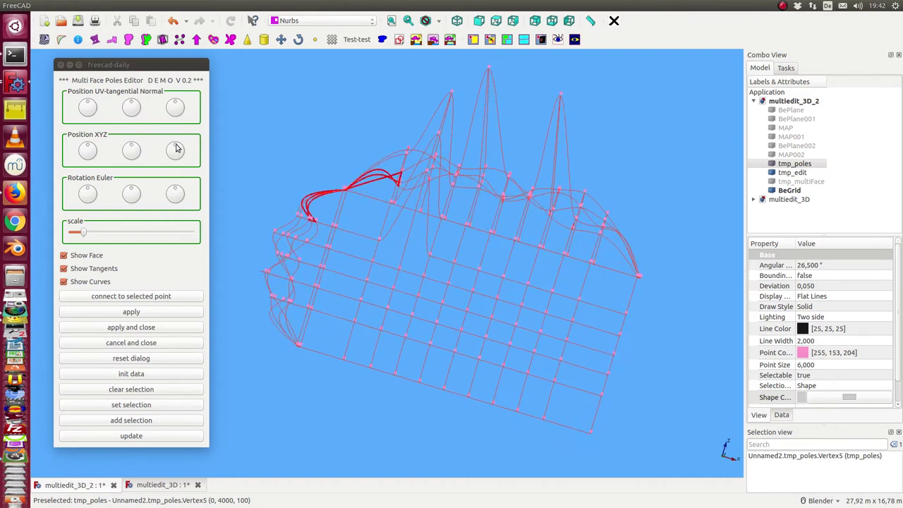
{"action": "mouse_move", "coordinate": [176, 148]}
{"action": "left_mouse_down"}
{"action": "mouse_move", "coordinate": [182, 157]}
{"action": "mouse_move", "coordinate": [170, 151]}
{"action": "mouse_move", "coordinate": [163, 165]}
{"action": "left_mouse_up"}
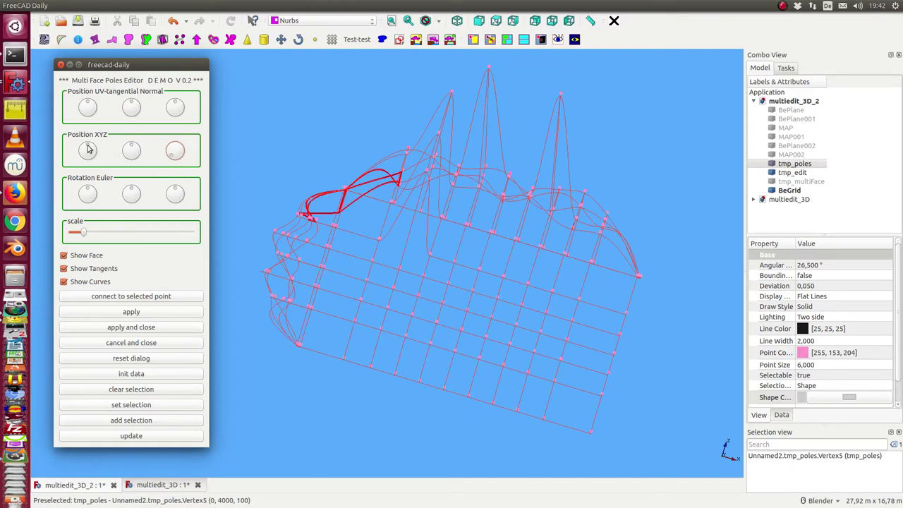
{"action": "left_click_drag", "start_coordinate": [88, 148], "coordinate": [109, 165]}
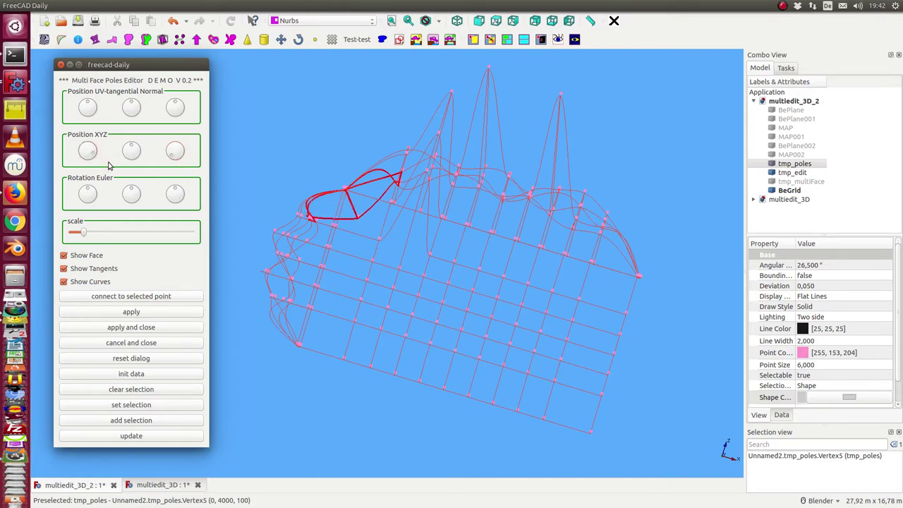
{"action": "middle_click_drag", "start_coordinate": [276, 132], "coordinate": [337, 212]}
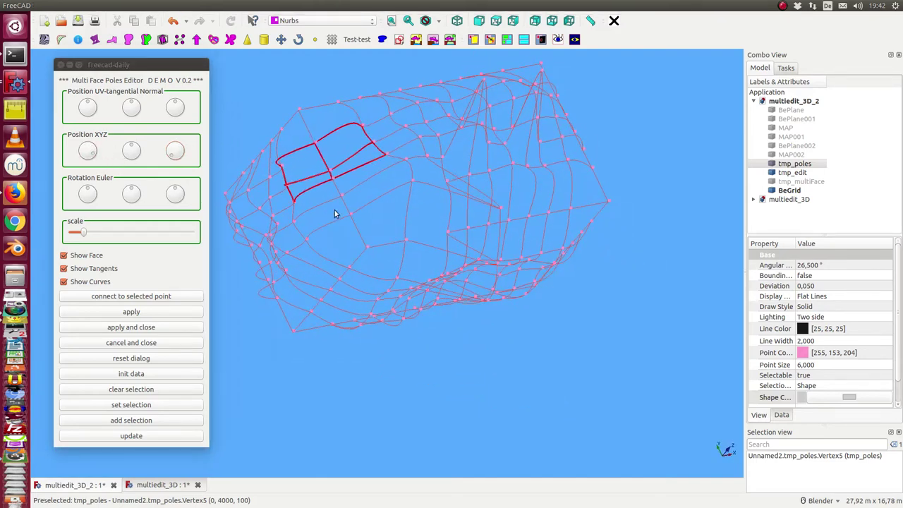
{"action": "left_click", "coordinate": [131, 311]}
Step: Load pole Vertex1, shift it along X with the Position dial, and apply the change
{"action": "middle_click_drag", "start_coordinate": [342, 323], "coordinate": [296, 199]}
{"action": "middle_click_drag", "start_coordinate": [295, 129], "coordinate": [364, 155]}
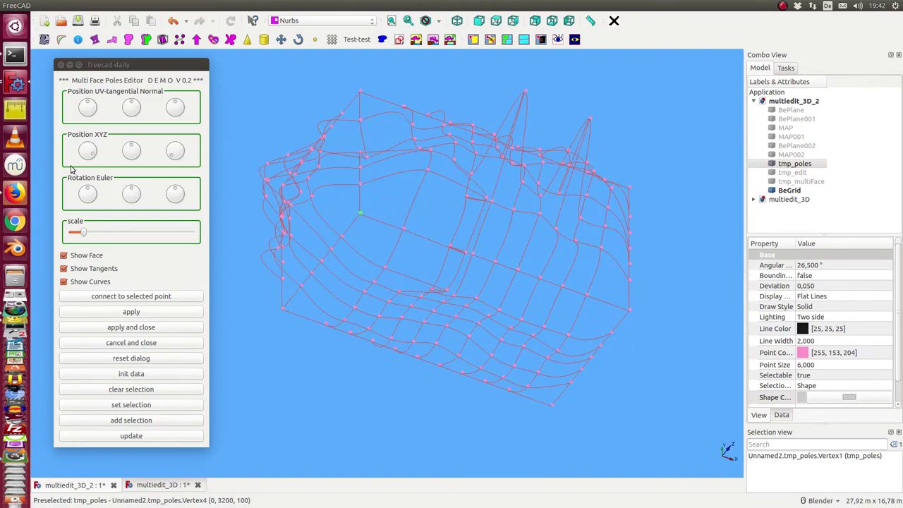
{"action": "left_click", "coordinate": [120, 407]}
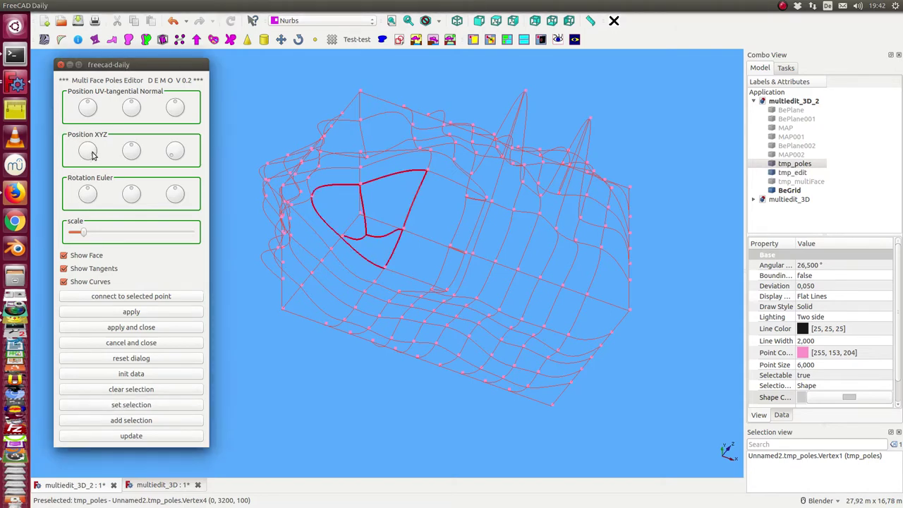
{"action": "left_click_drag", "start_coordinate": [91, 154], "coordinate": [185, 154]}
{"action": "middle_click_drag", "start_coordinate": [372, 364], "coordinate": [352, 254]}
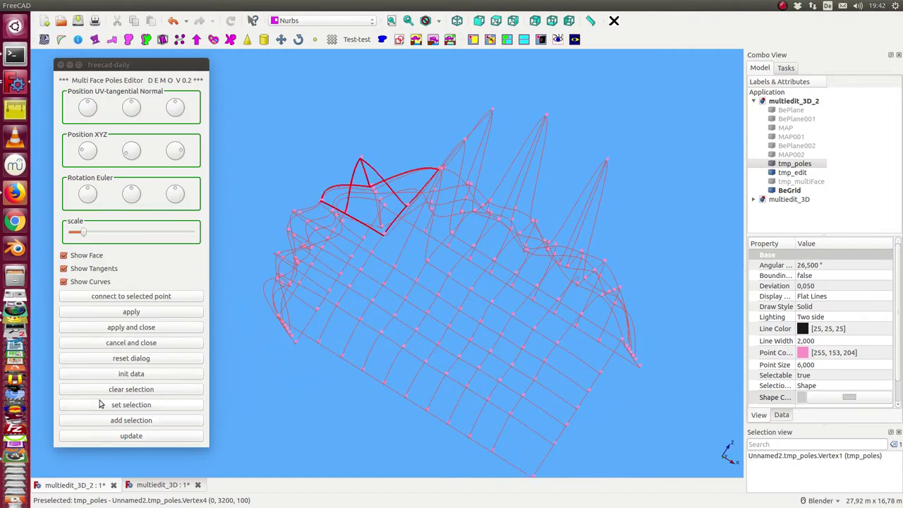
{"action": "left_click", "coordinate": [110, 315]}
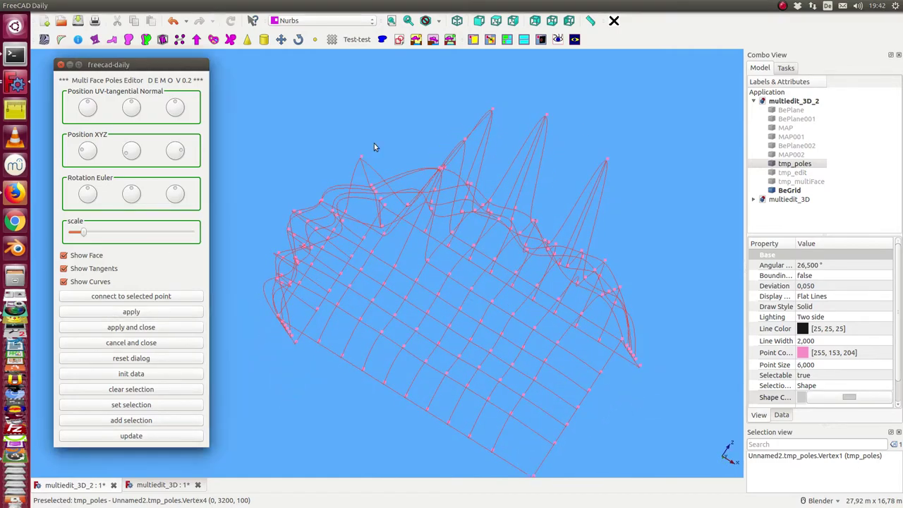
Step: Show the shaded tmp_multiFace surface and close the pole editing window
{"action": "left_click", "coordinate": [798, 182]}
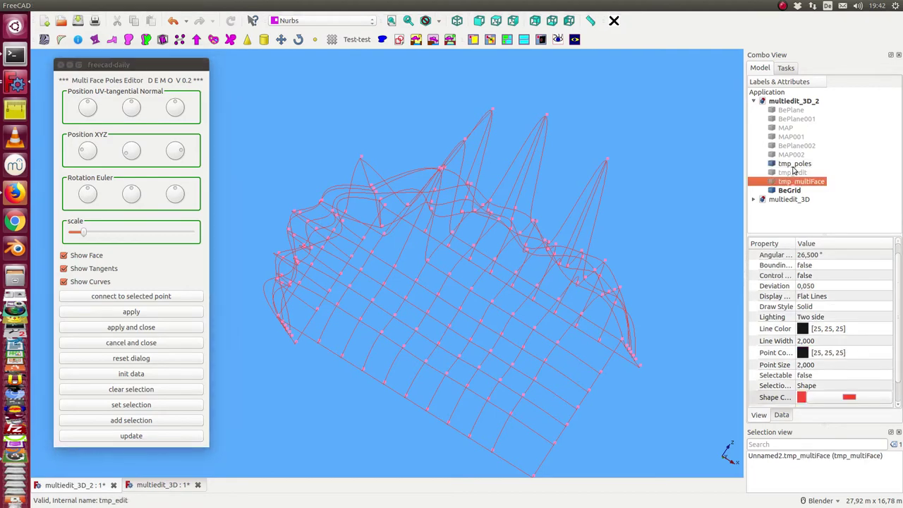
{"action": "key", "text": "space"}
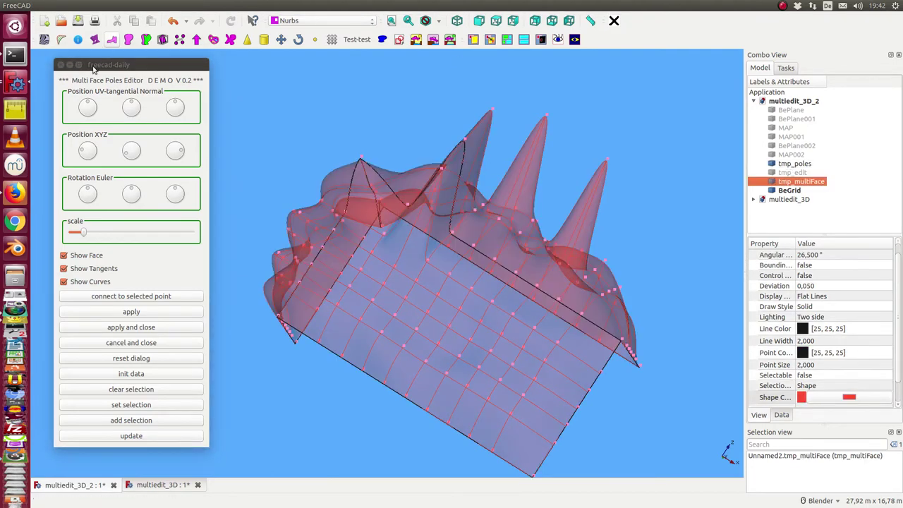
{"action": "left_click", "coordinate": [61, 65]}
{"action": "middle_click_drag", "start_coordinate": [278, 106], "coordinate": [232, 104]}
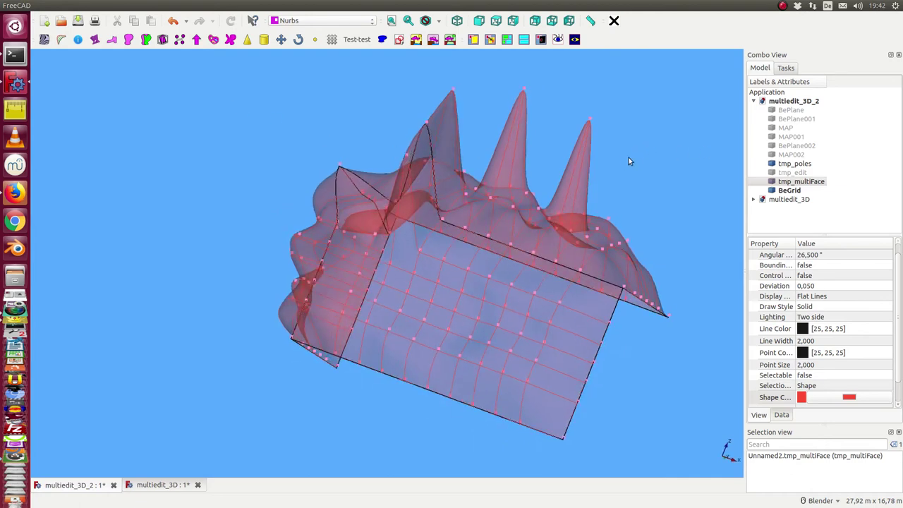
{"action": "middle_click_drag", "start_coordinate": [629, 161], "coordinate": [522, 149], "text": "shift"}
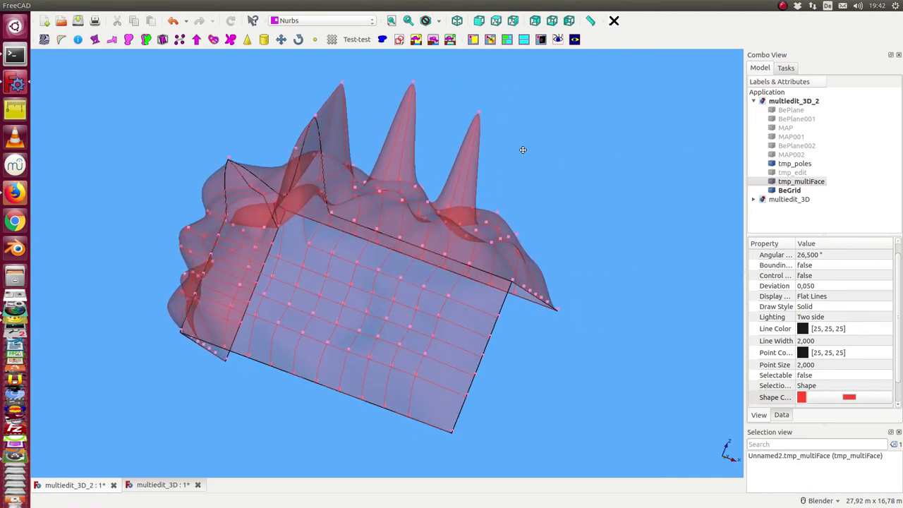
Step: Select BePlane, BePlane001 and BePlane002, then BeGrid and the tmp_poles object in the tree
{"action": "left_click", "coordinate": [790, 111]}
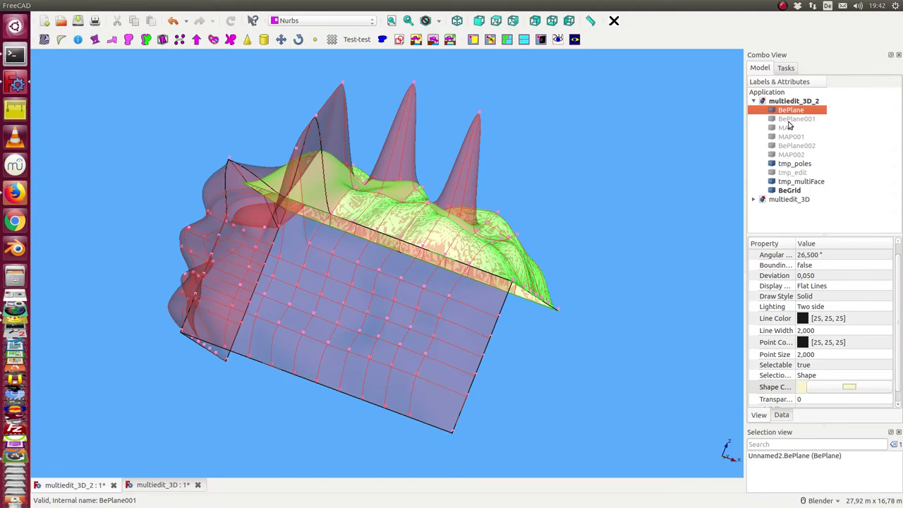
{"action": "left_click", "coordinate": [790, 119]}
{"action": "left_click", "coordinate": [791, 146]}
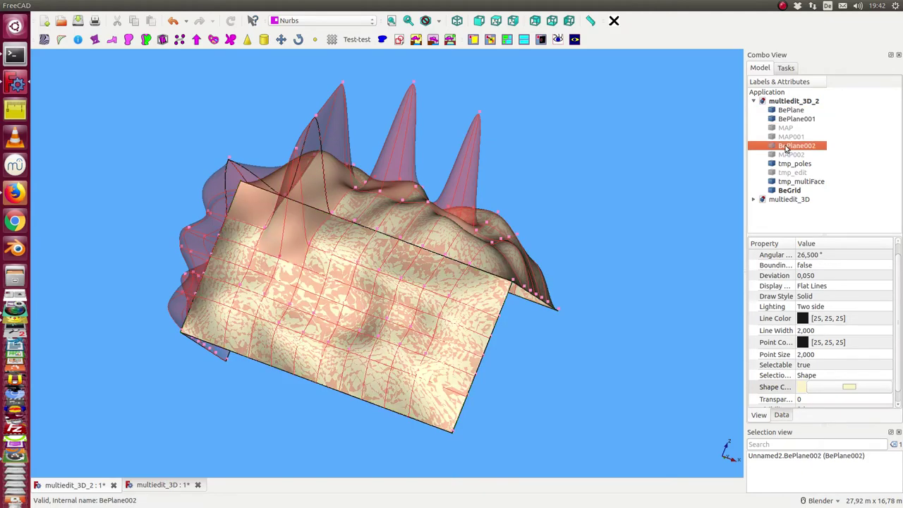
{"action": "middle_click_drag", "start_coordinate": [737, 152], "coordinate": [376, 173]}
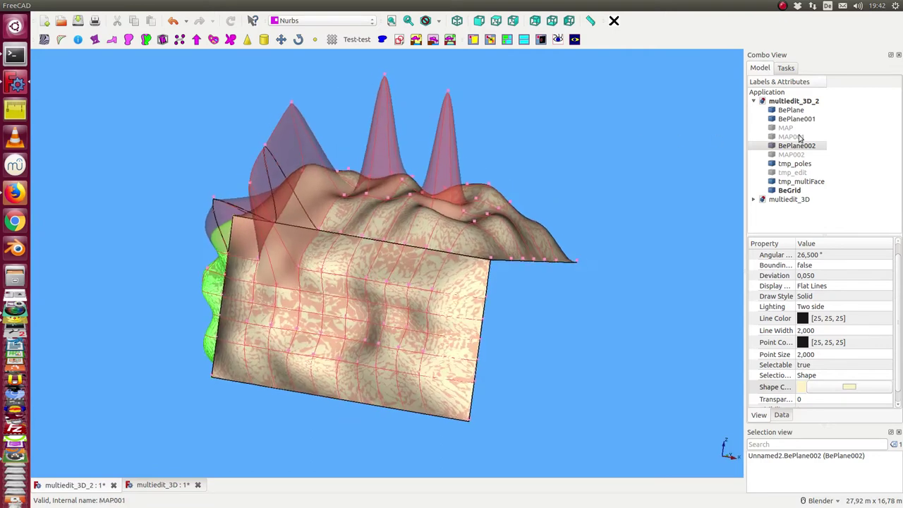
{"action": "left_click", "coordinate": [800, 191]}
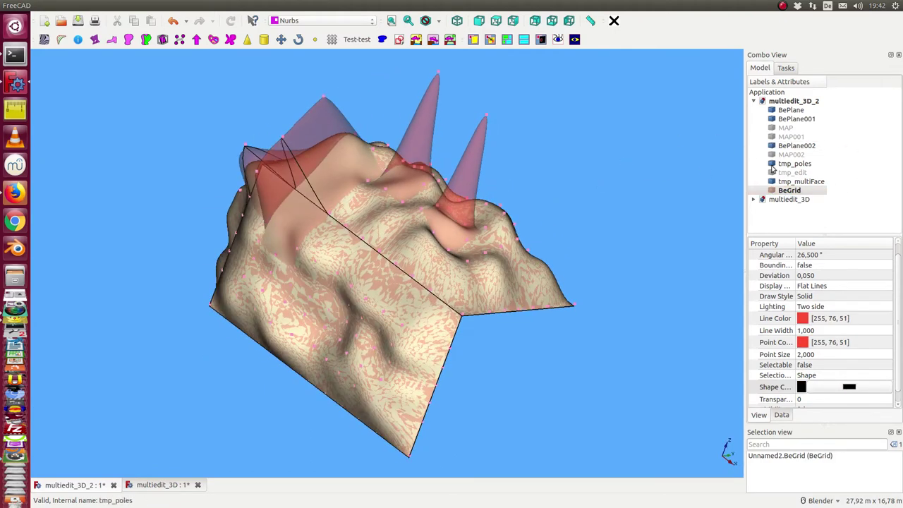
{"action": "left_click", "coordinate": [778, 164]}
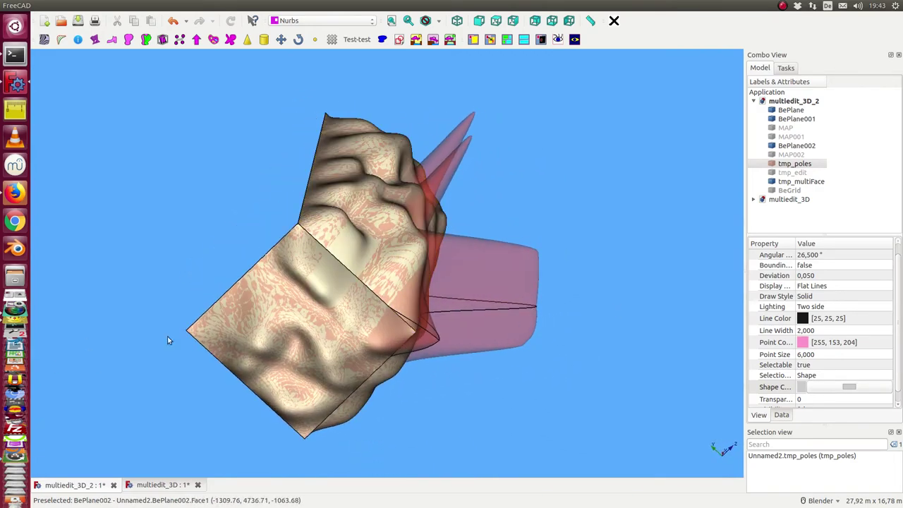
Step: Hide the tmp_poles control-point object
{"action": "key", "text": "space"}
{"action": "left_click", "coordinate": [797, 146]}
{"action": "middle_click_drag", "start_coordinate": [611, 252], "coordinate": [280, 173]}
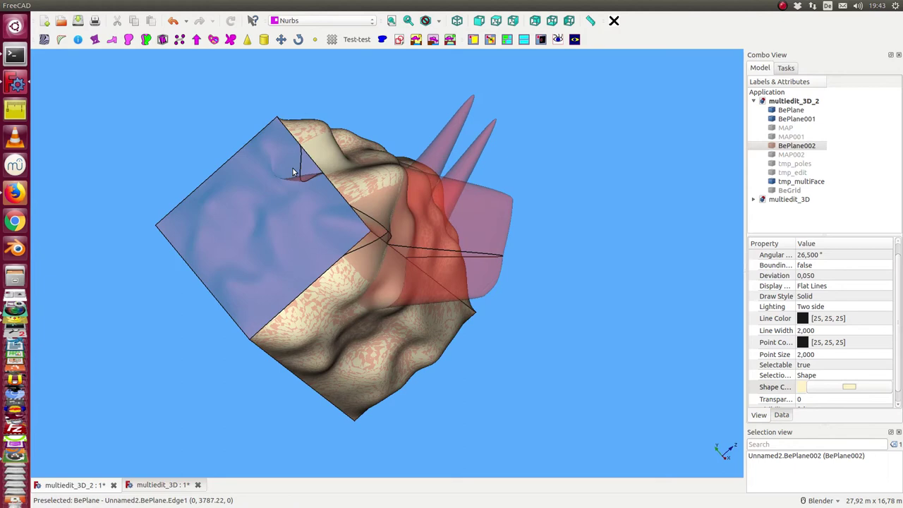
Step: Hide the BePlane surface, then select the combined tmp_multiFace object
{"action": "left_click", "coordinate": [337, 157]}
{"action": "key", "text": "space"}
{"action": "middle_click_drag", "start_coordinate": [339, 158], "coordinate": [231, 229]}
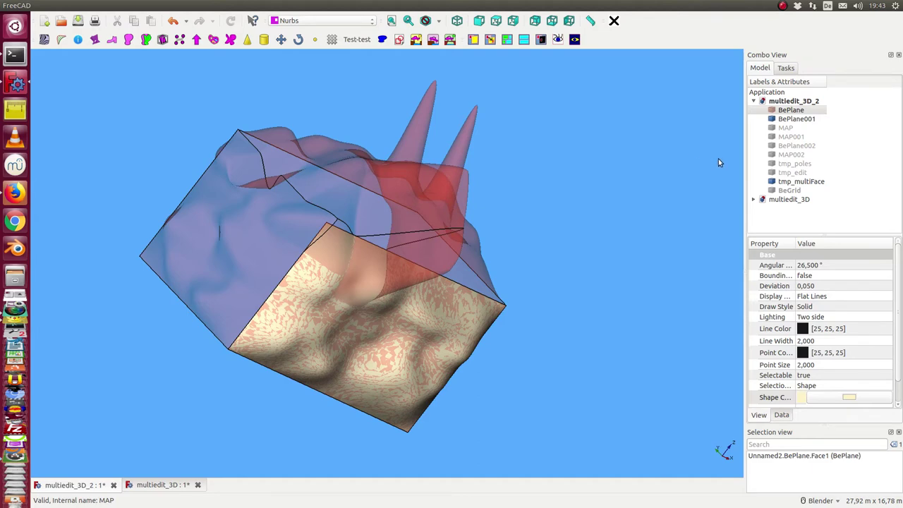
{"action": "middle_click_drag", "start_coordinate": [606, 166], "coordinate": [600, 198]}
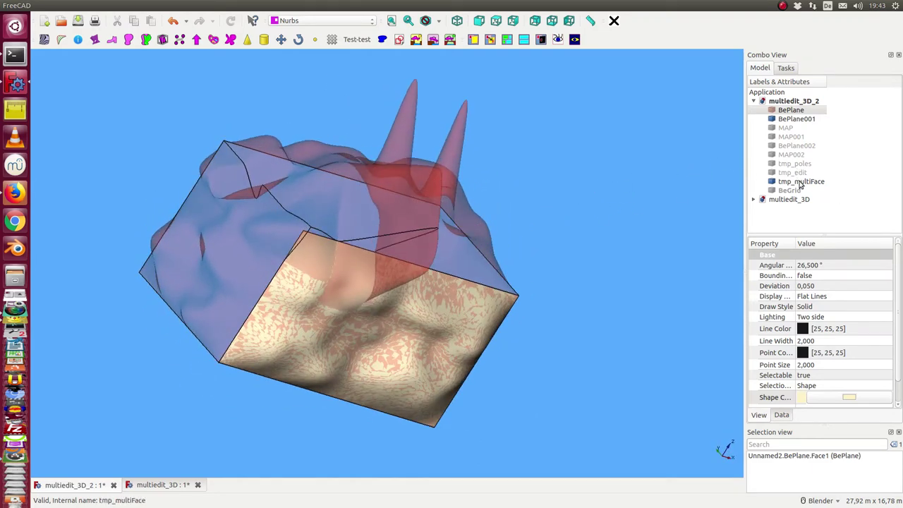
{"action": "left_click", "coordinate": [798, 182]}
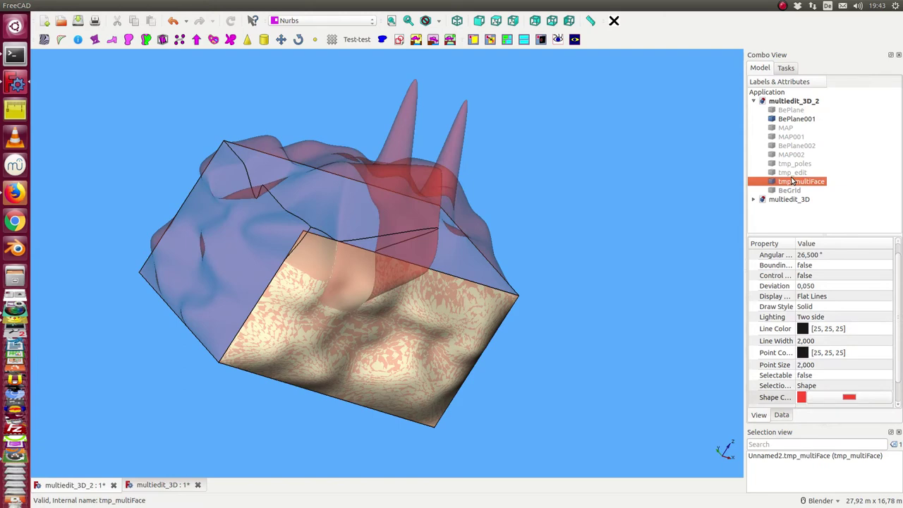
Step: Duplicate tmp_multiFace as tmp_multiFace001 and downgrade the copy into separate faces with Draft
{"action": "key", "text": "ctrl+c"}
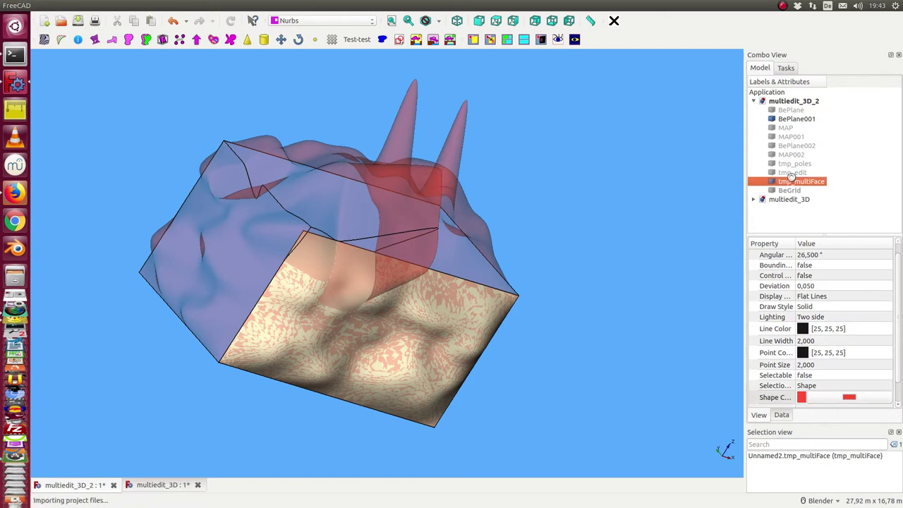
{"action": "key", "text": "ctrl+v"}
{"action": "left_click", "coordinate": [797, 200]}
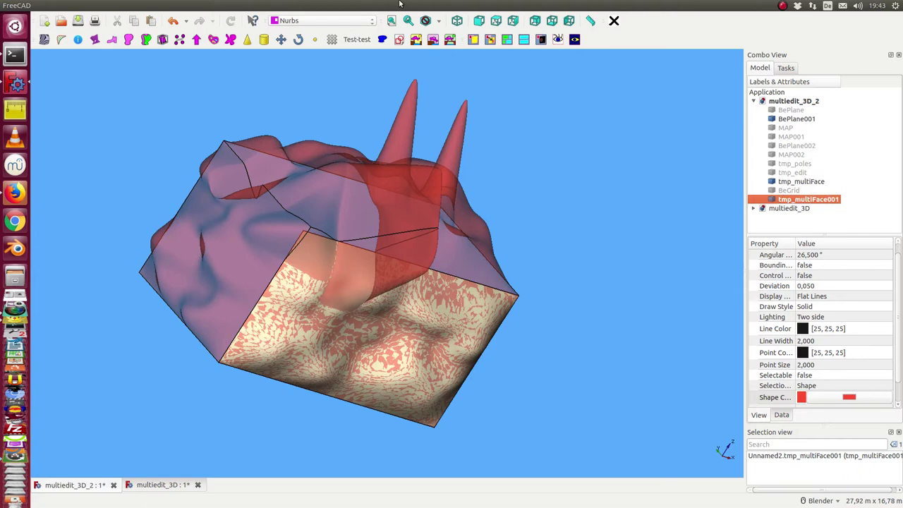
{"action": "left_click", "coordinate": [371, 21]}
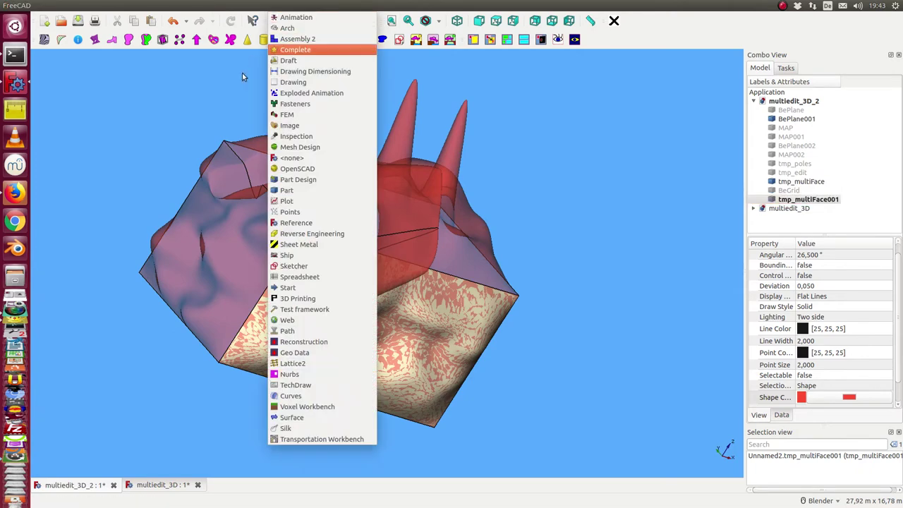
{"action": "left_click", "coordinate": [289, 59]}
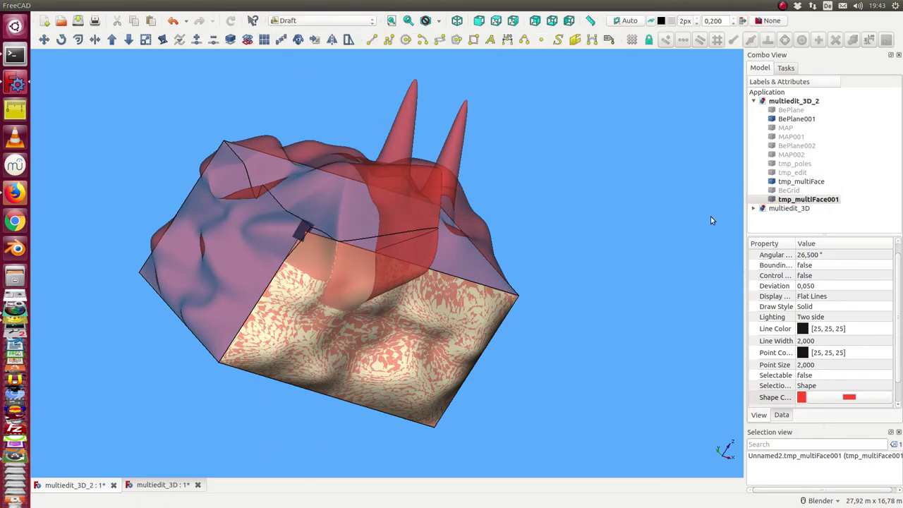
{"action": "left_click", "coordinate": [804, 200]}
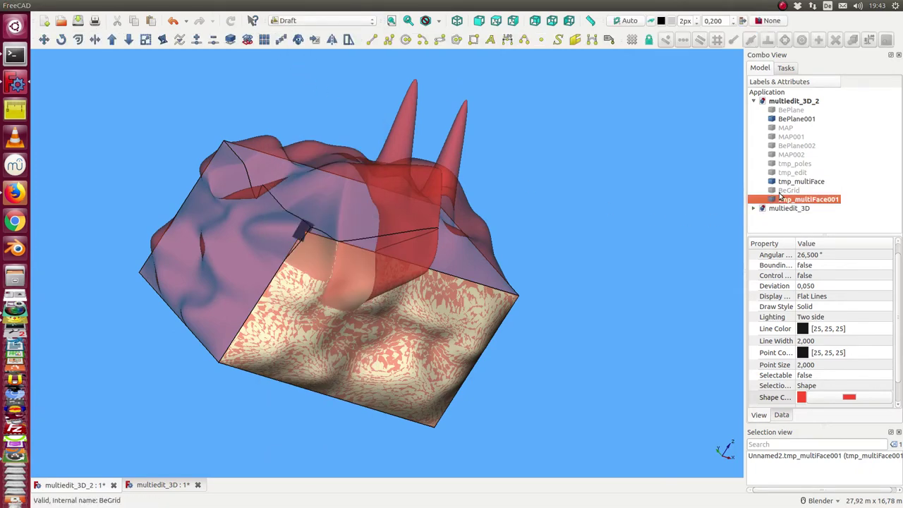
{"action": "left_click", "coordinate": [132, 40]}
Step: Select the original tmp_multiFace and BePlane001 to hide them
{"action": "left_click", "coordinate": [801, 182]}
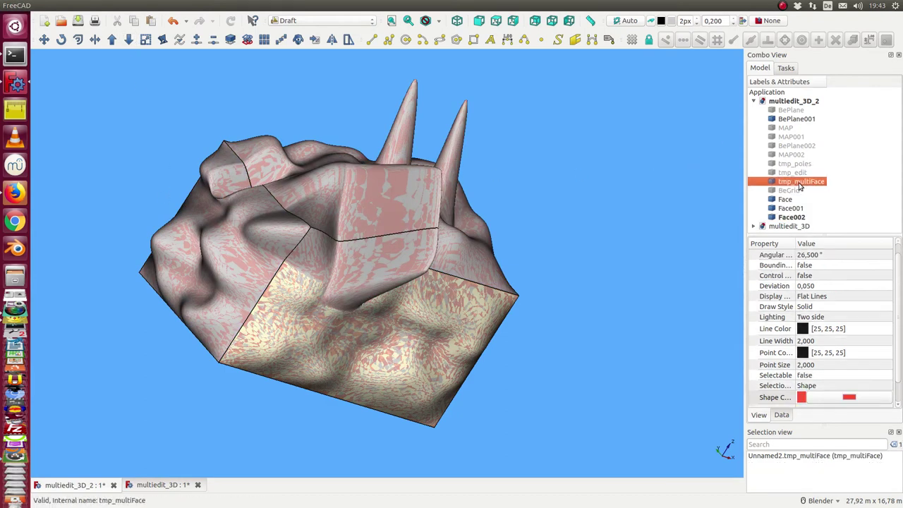
{"action": "middle_click_drag", "start_coordinate": [671, 175], "coordinate": [593, 233]}
{"action": "left_click", "coordinate": [796, 119]}
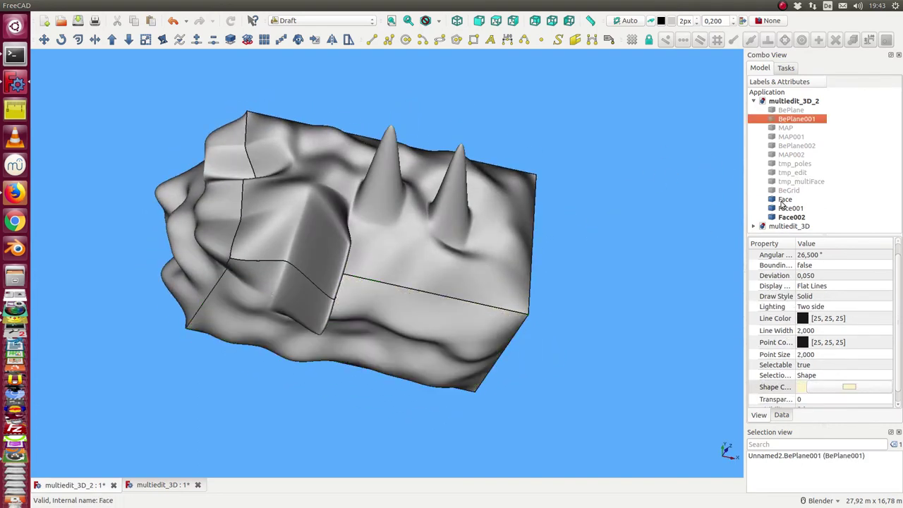
{"action": "left_click", "coordinate": [783, 199]}
{"action": "middle_click_drag", "start_coordinate": [640, 188], "coordinate": [428, 306]}
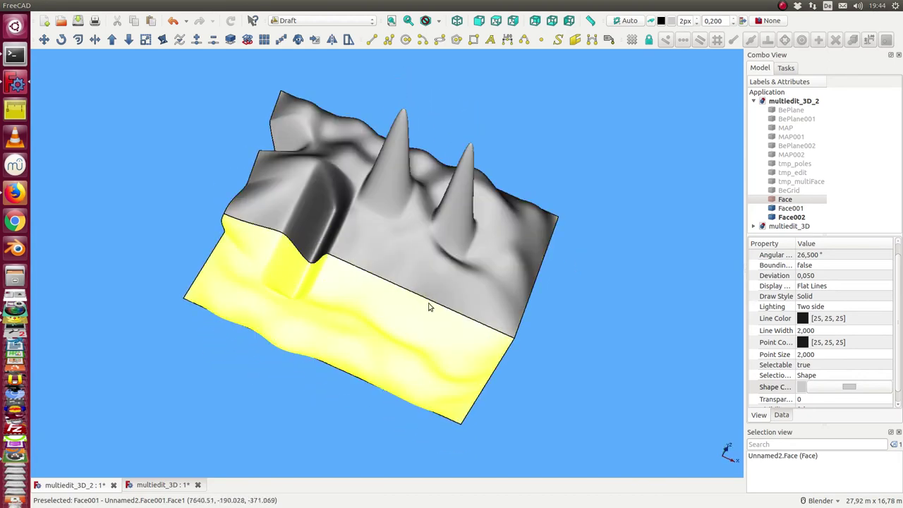
{"action": "middle_click_drag", "start_coordinate": [295, 248], "coordinate": [332, 252]}
{"action": "middle_click_drag", "start_coordinate": [532, 268], "coordinate": [459, 323]}
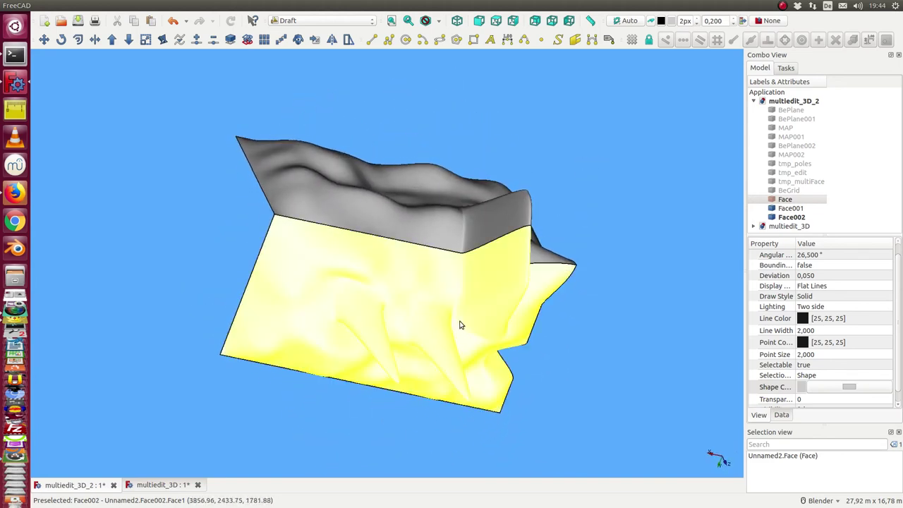
{"action": "mouse_move", "coordinate": [131, 223]}
{"action": "middle_mouse_down"}
{"action": "mouse_move", "coordinate": [252, 260]}
{"action": "mouse_move", "coordinate": [251, 247]}
{"action": "mouse_move", "coordinate": [210, 228]}
{"action": "mouse_move", "coordinate": [256, 247]}
{"action": "mouse_move", "coordinate": [165, 260]}
{"action": "mouse_move", "coordinate": [312, 237]}
{"action": "middle_mouse_up"}
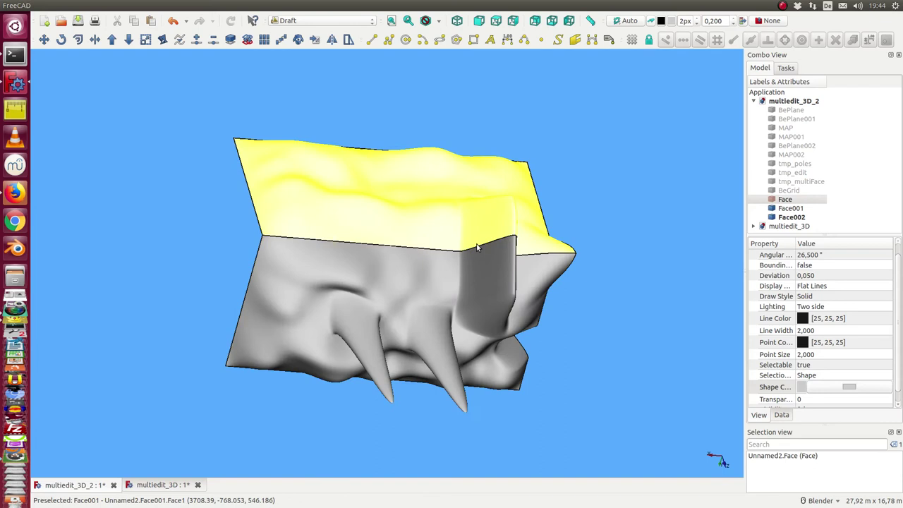
{"action": "middle_click_drag", "start_coordinate": [649, 202], "coordinate": [605, 204]}
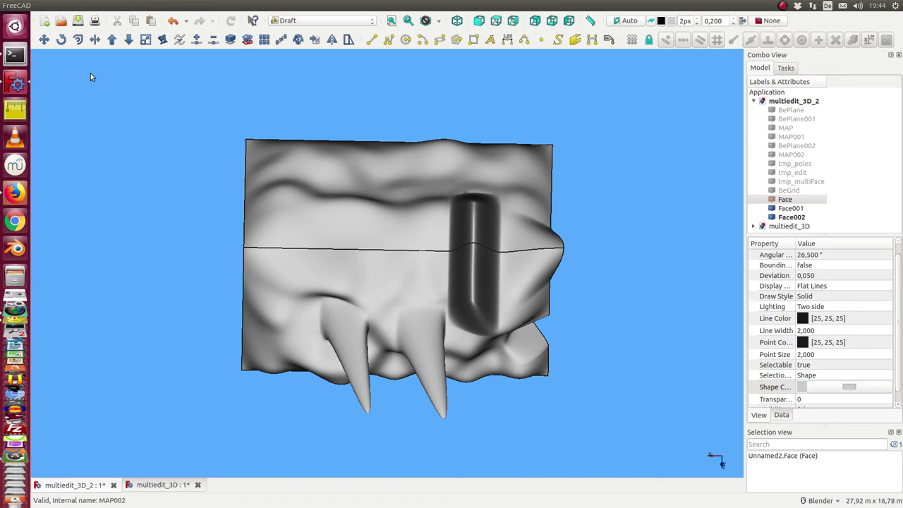
Step: In the Nurbs workbench, display the B-spline surface info of Face002
{"action": "left_click", "coordinate": [328, 21]}
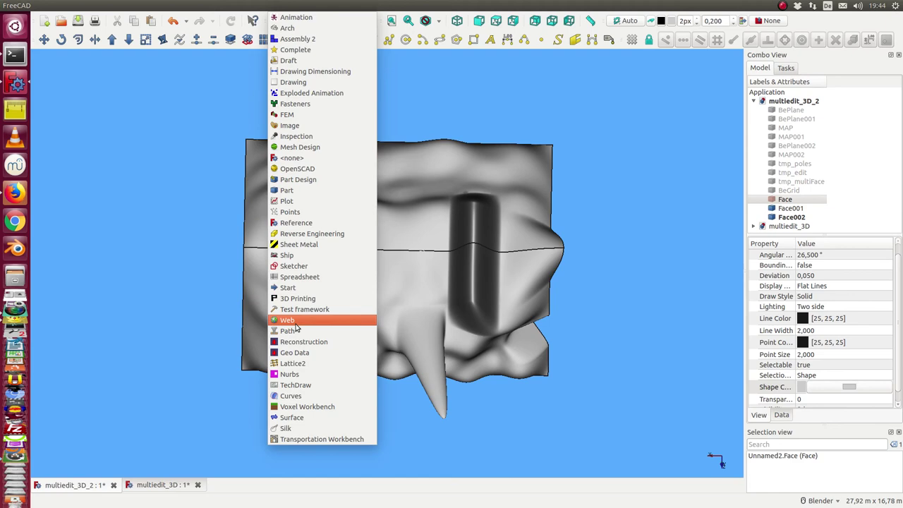
{"action": "left_click", "coordinate": [289, 374]}
{"action": "middle_click_drag", "start_coordinate": [271, 256], "coordinate": [114, 135]}
{"action": "middle_click_drag", "start_coordinate": [179, 224], "coordinate": [165, 177]}
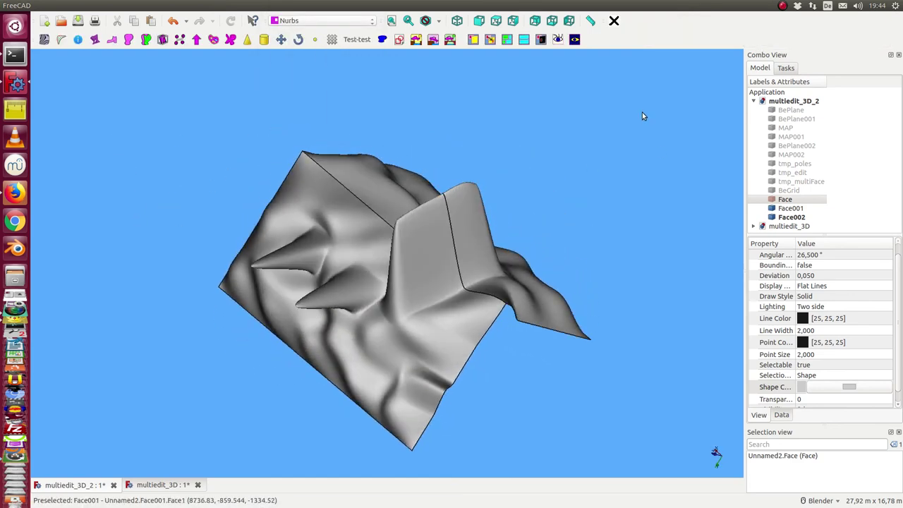
{"action": "left_click", "coordinate": [294, 215]}
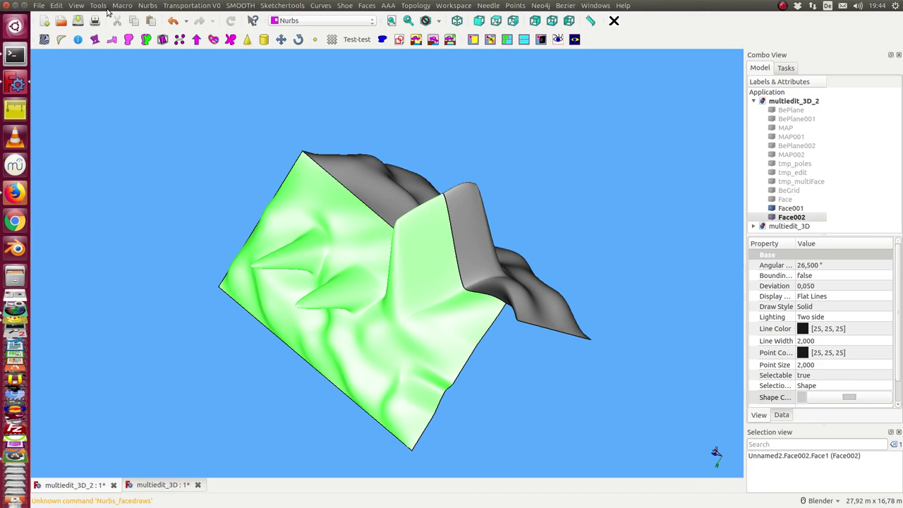
{"action": "left_click", "coordinate": [77, 39]}
Step: Select Face001 to show its 31×19 pole grid as a degree 3×3 C0 surface
{"action": "middle_click_drag", "start_coordinate": [191, 188], "coordinate": [403, 153]}
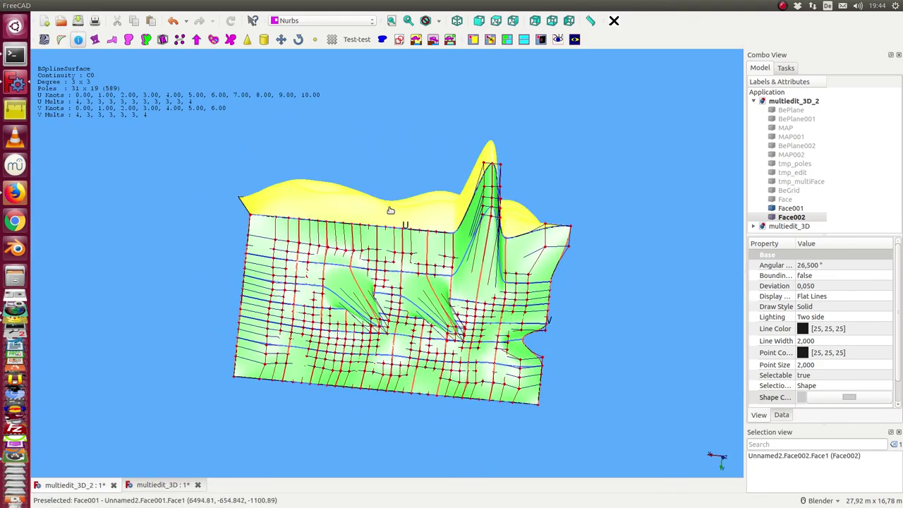
{"action": "left_click", "coordinate": [389, 208]}
{"action": "middle_click_drag", "start_coordinate": [361, 172], "coordinate": [415, 187]}
{"action": "left_click", "coordinate": [415, 188]}
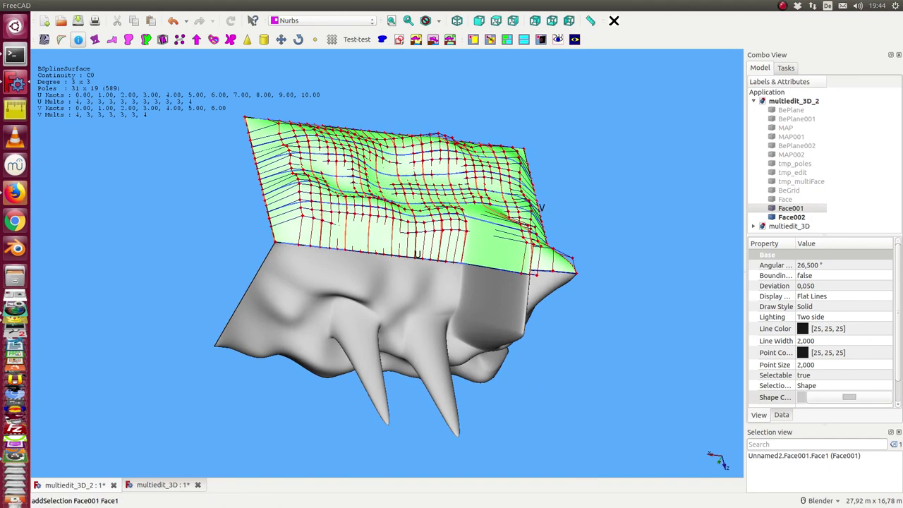